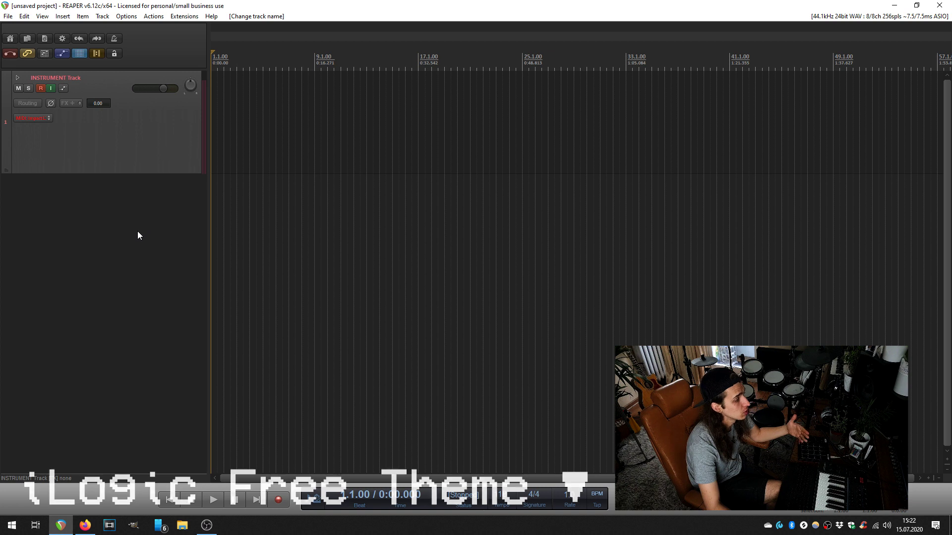
Create a second track and load VST: ReaComp (Cockos) on it from the Cockos plugins
double_click(94, 176)
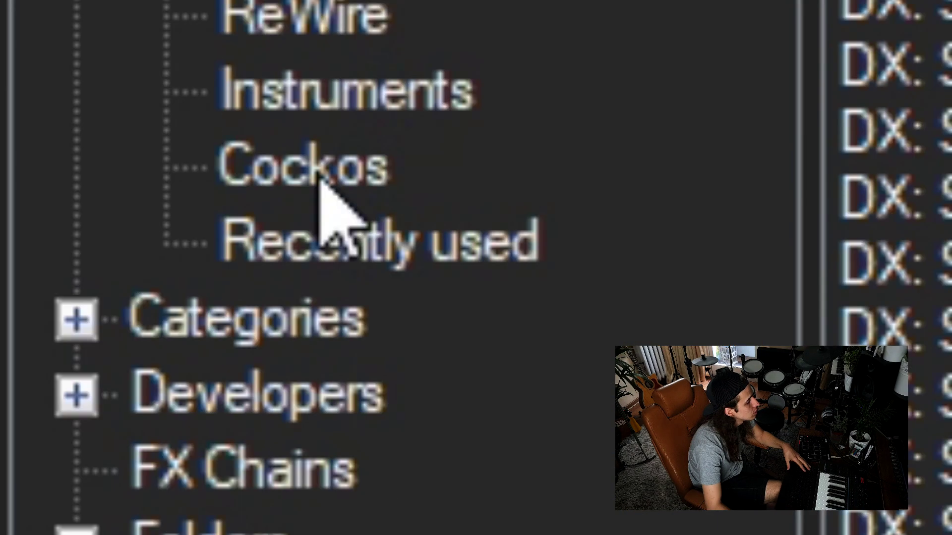
left_click(363, 148)
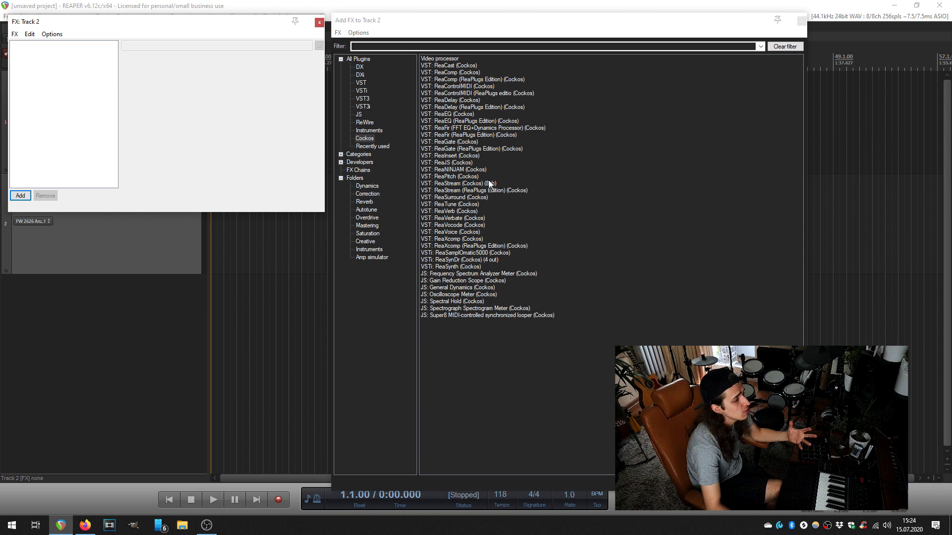
left_click(468, 73)
double_click(468, 73)
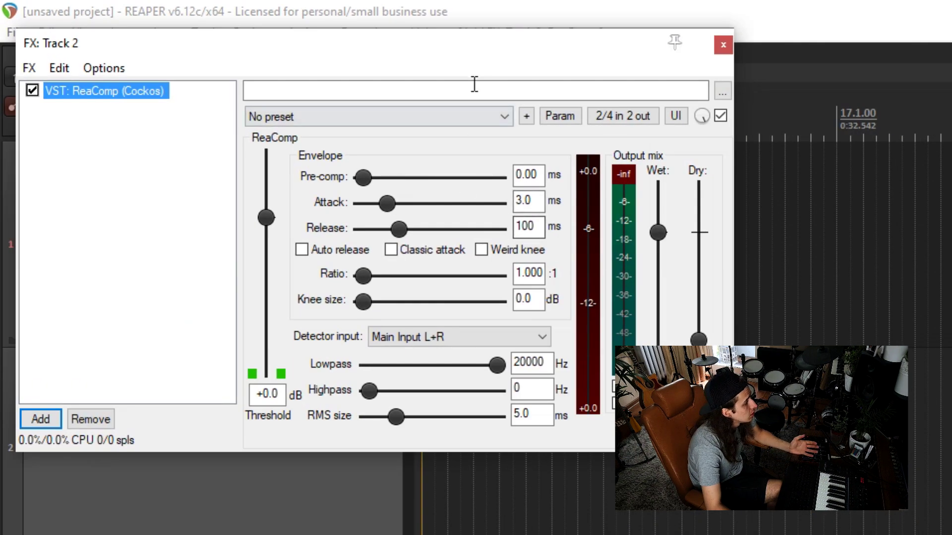
Look through ReaComp's list of stock presets without choosing one
left_click(465, 117)
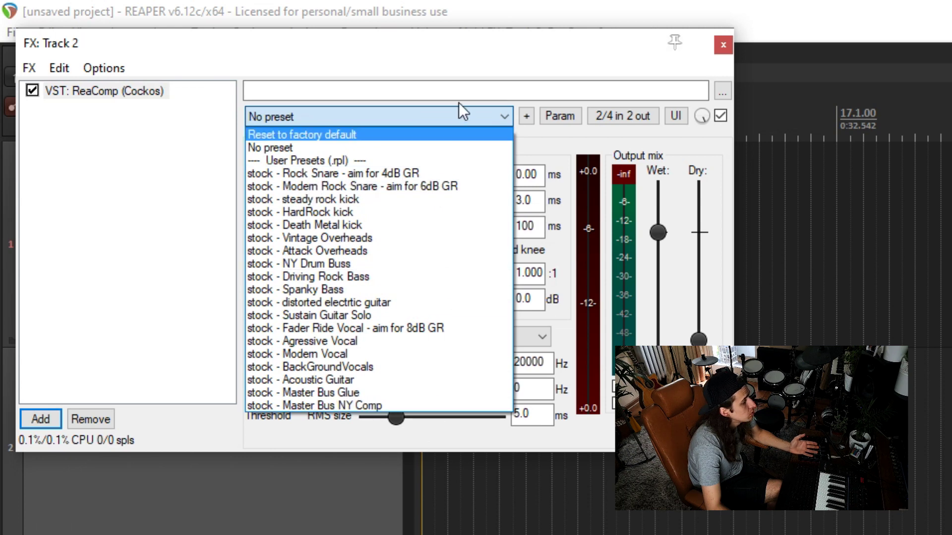
left_click(524, 443)
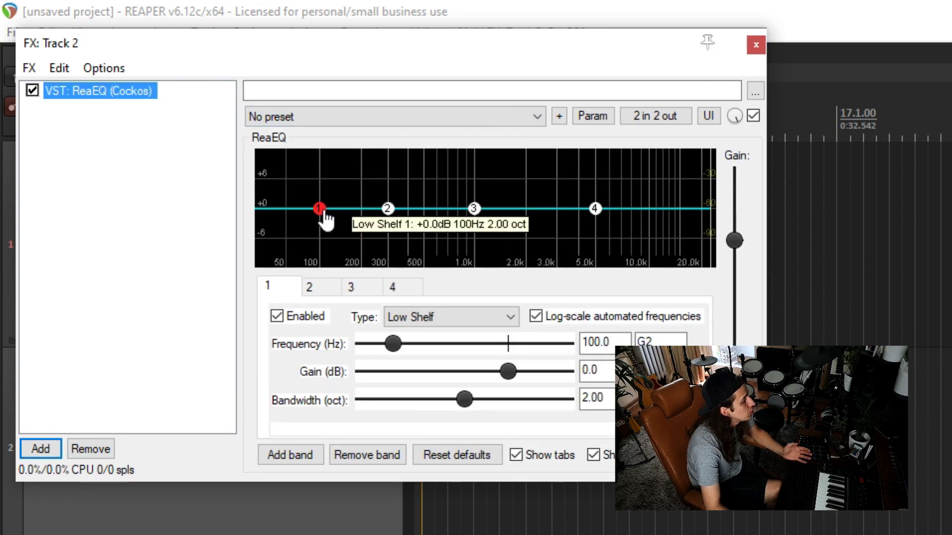
In ReaEQ, pull band 1 down to cut the low end and keep adding bands up to band 71
left_click_drag(325, 218, 332, 267)
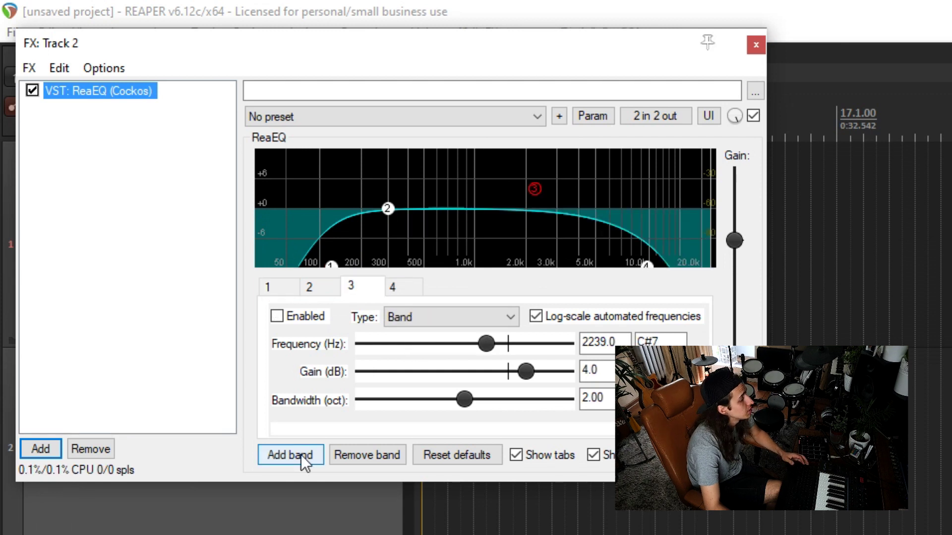
left_click(302, 454)
left_click(302, 454)
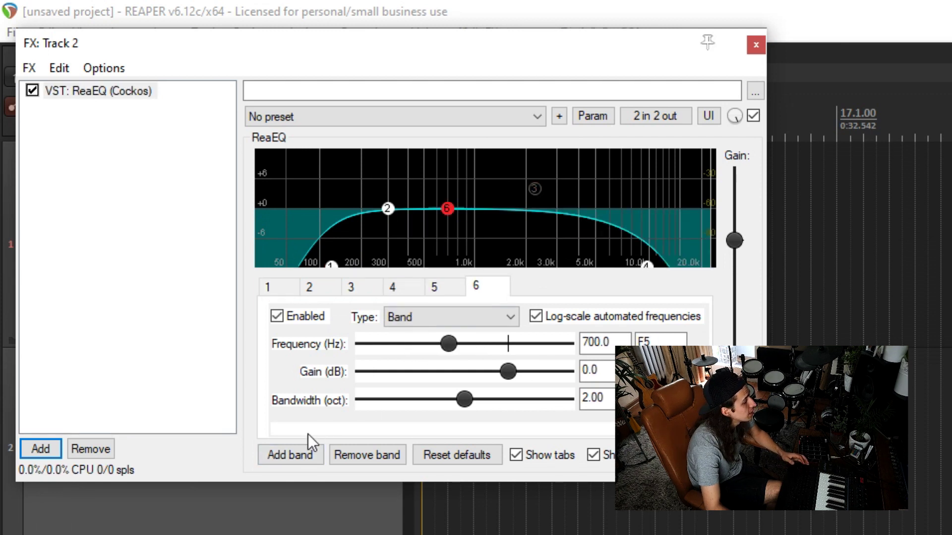
left_click(301, 450)
left_click(301, 450)
left_click(300, 451)
left_click(300, 446)
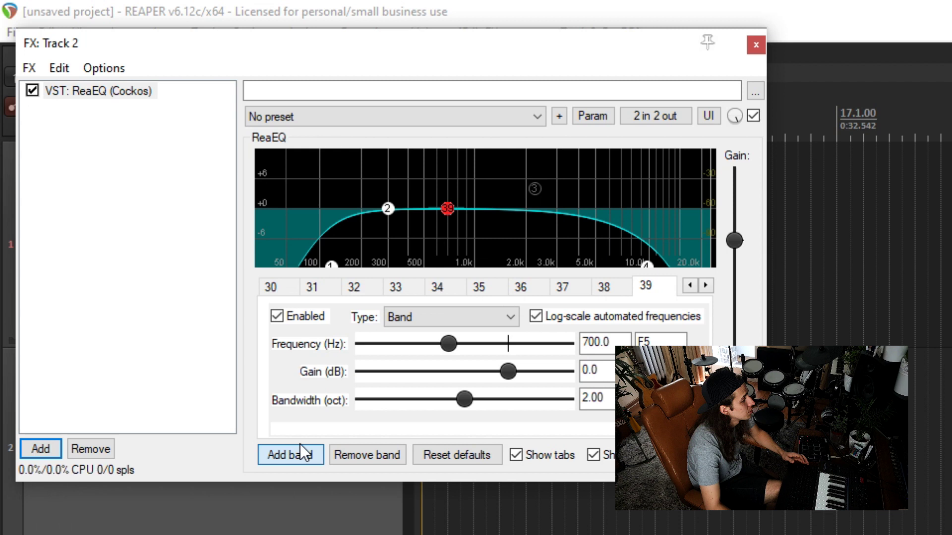
left_click(299, 446)
left_click(300, 446)
left_click(300, 445)
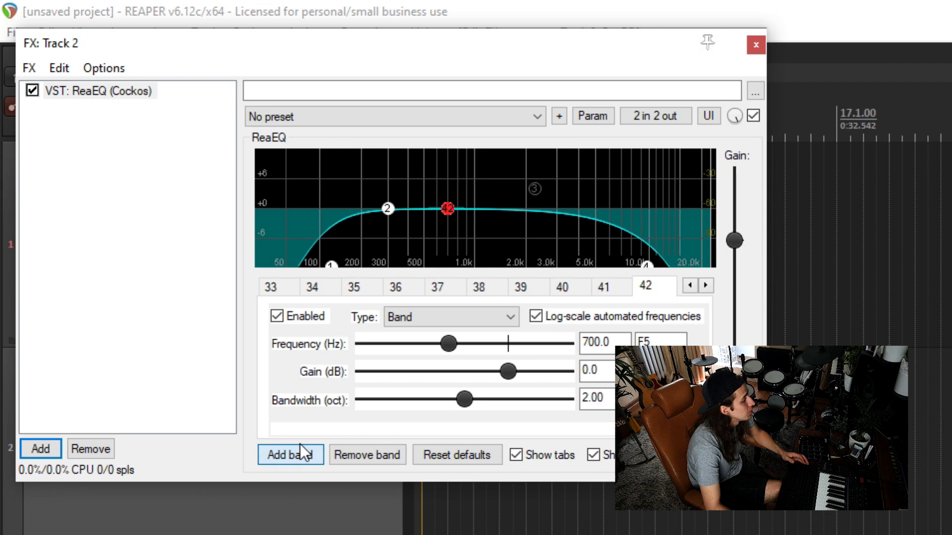
left_click(300, 446)
left_click(300, 444)
left_click(299, 444)
left_click(299, 444)
left_click(299, 444)
left_click(300, 445)
left_click(300, 444)
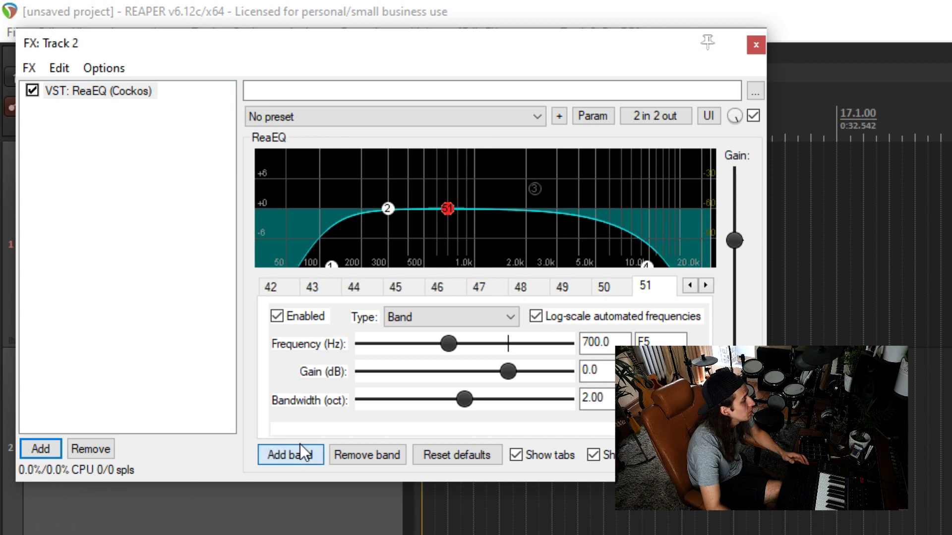
left_click(300, 445)
left_click(299, 444)
left_click(299, 445)
left_click(300, 444)
left_click(299, 444)
left_click(299, 445)
left_click(299, 444)
left_click(300, 444)
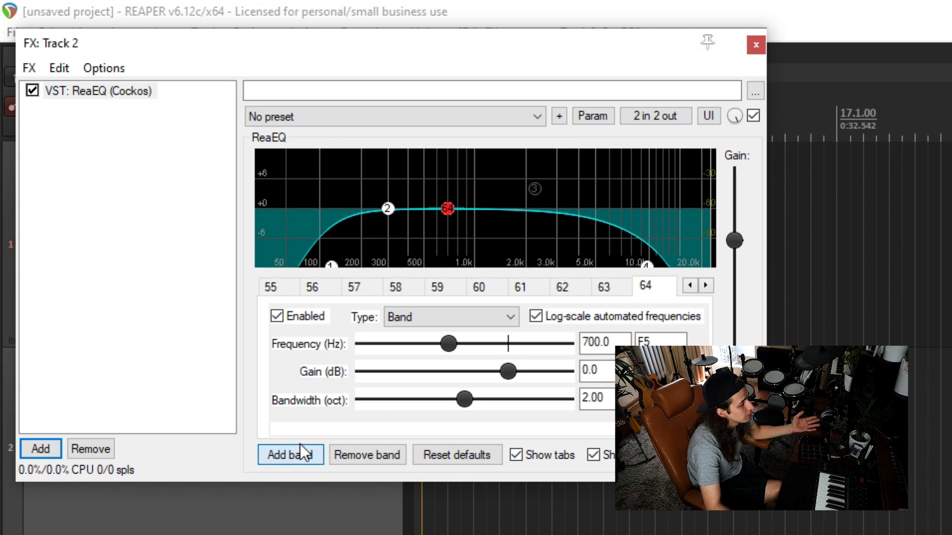
left_click(299, 444)
left_click(299, 444)
left_click(300, 445)
left_click(300, 444)
left_click(300, 444)
left_click(300, 444)
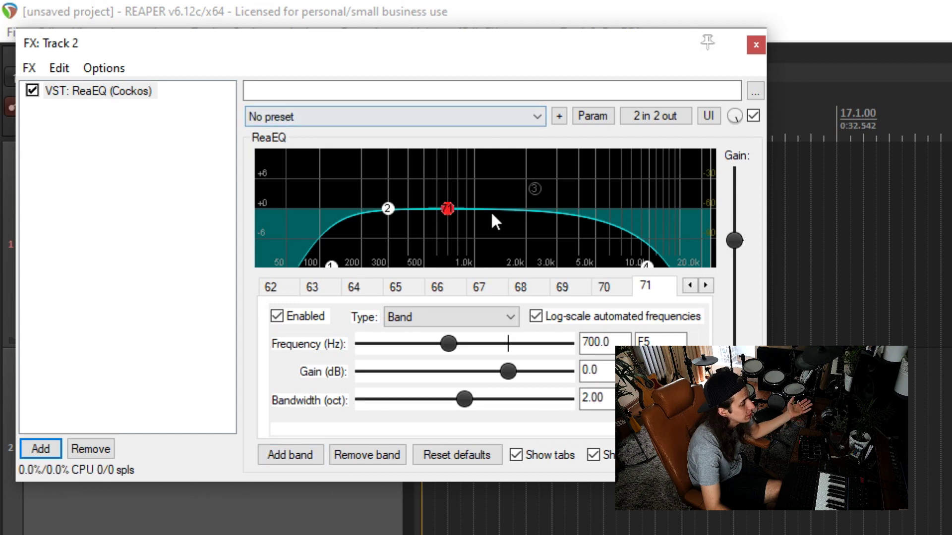
Boost two of the added ReaEQ bands stacked at 700 Hz, moving them to higher frequencies
left_click_drag(447, 208, 482, 182)
left_click_drag(448, 208, 517, 188)
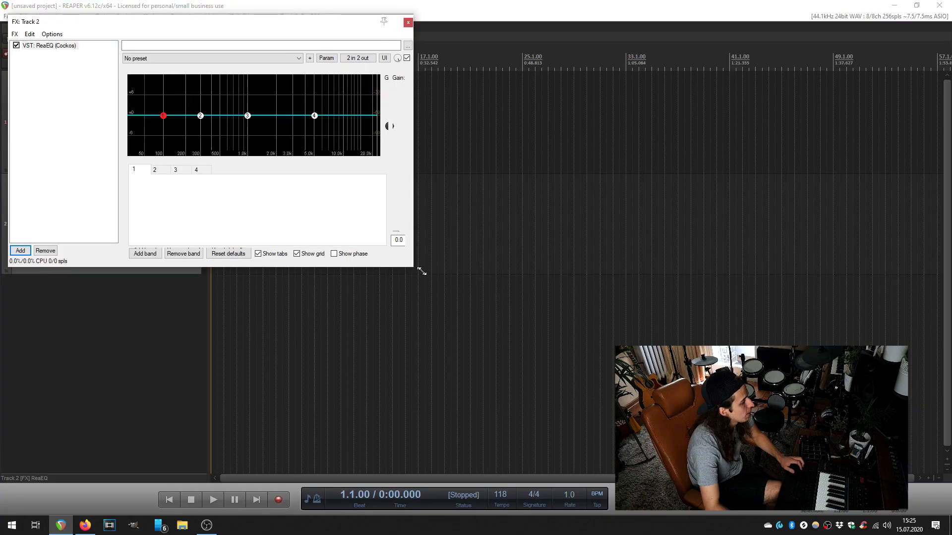
Enlarge the FX window and shape ReaEQ band 3 into a cut of about 6 dB near 2.1 kHz, 0.56 oct wide
left_click_drag(420, 271, 905, 467)
left_click_drag(486, 217, 583, 183)
left_click_drag(492, 425, 268, 425)
left_click_drag(567, 181, 573, 254)
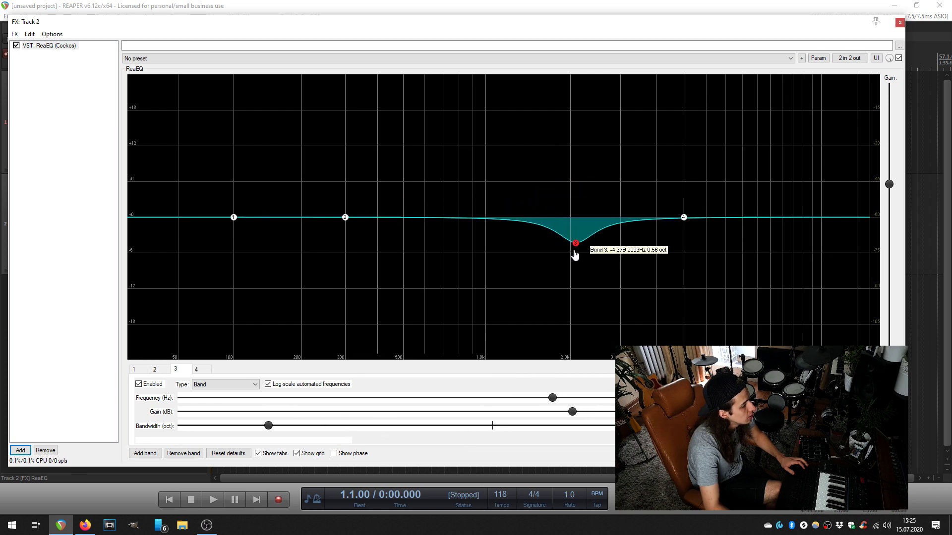
left_click_drag(556, 412, 553, 416)
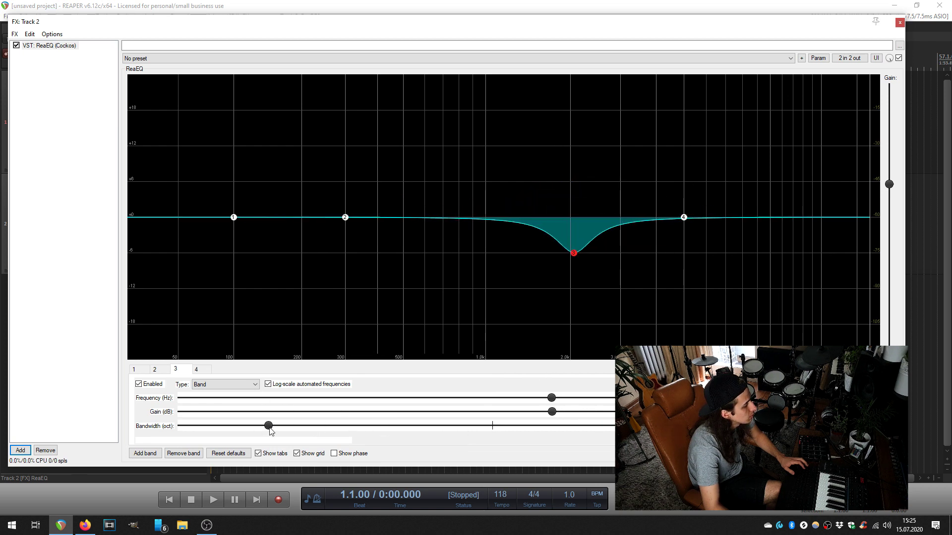
Narrow ReaEQ band 3 to 0.14 oct with a cut of about 17.7 dB near 2 kHz, and bring its gain back up
left_click_drag(270, 430, 241, 430)
left_click_drag(573, 253, 571, 322)
left_click_drag(240, 425, 203, 424)
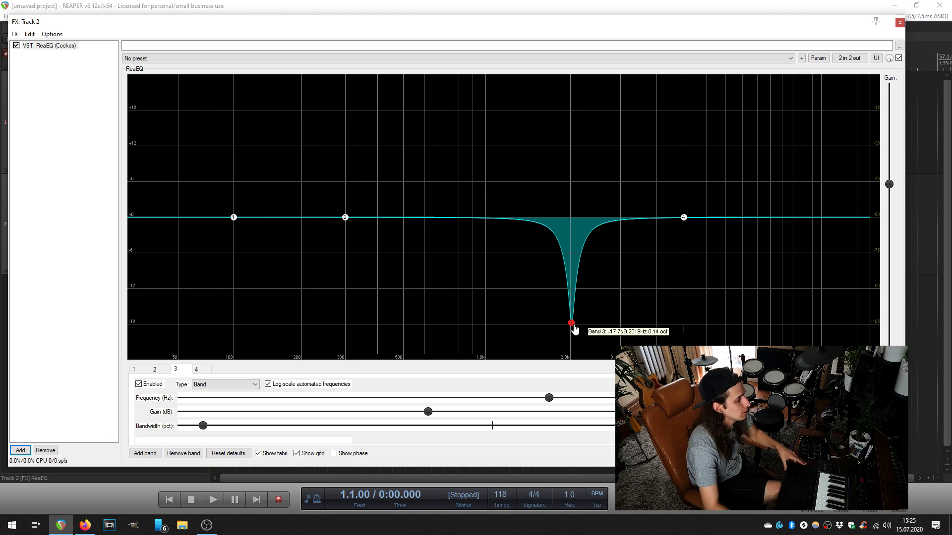
left_click_drag(576, 329, 578, 198)
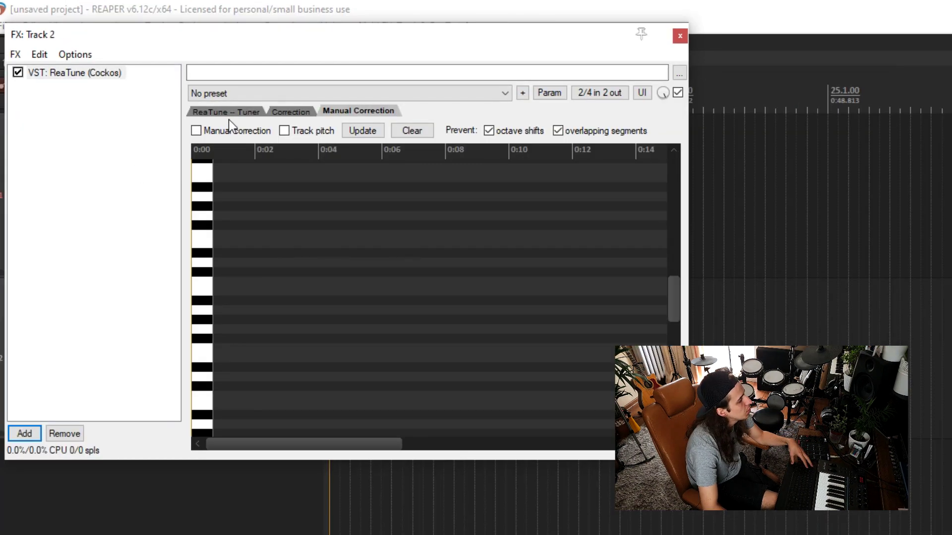
View ReaTune's Tuner and Manual Correction pages
left_click(229, 114)
left_click(342, 110)
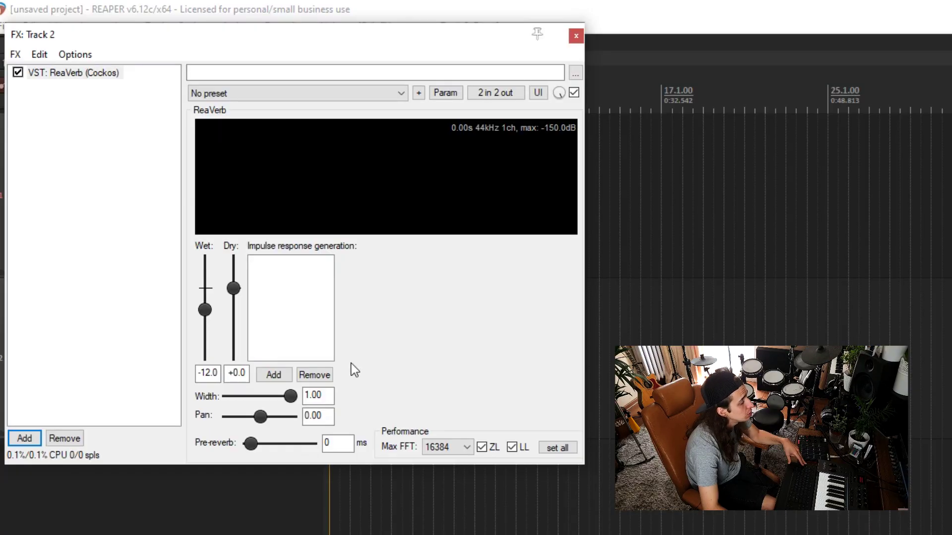
Add a Reverb Generator in ReaVerb, shorten its length to about 846 ms and slightly reduce its room size
left_click(274, 379)
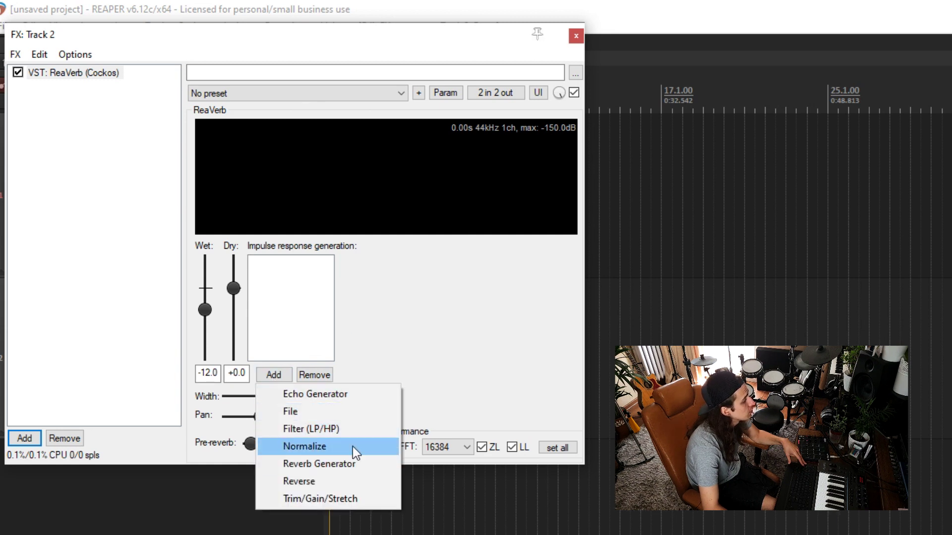
left_click(350, 470)
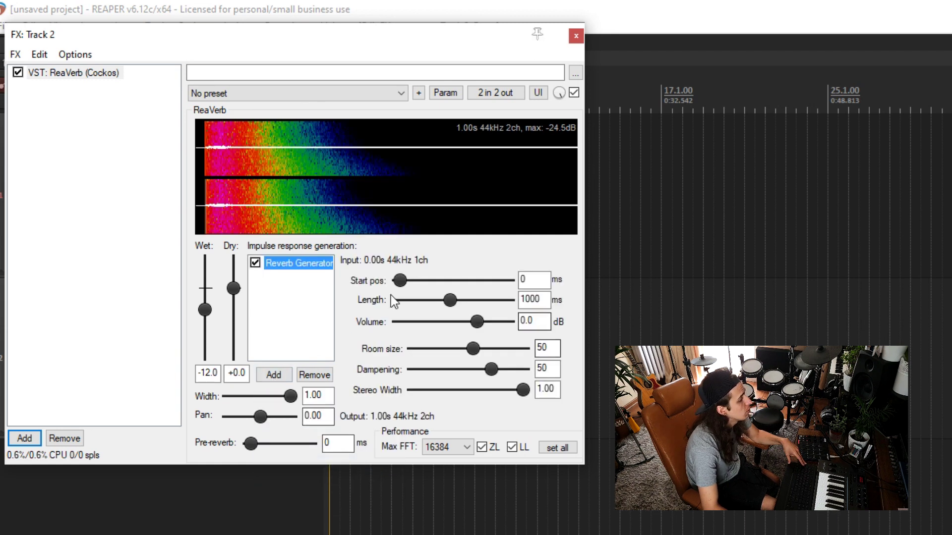
mouse_move(450, 300)
left_mouse_down()
mouse_move(411, 307)
mouse_move(470, 312)
mouse_move(441, 313)
left_mouse_up()
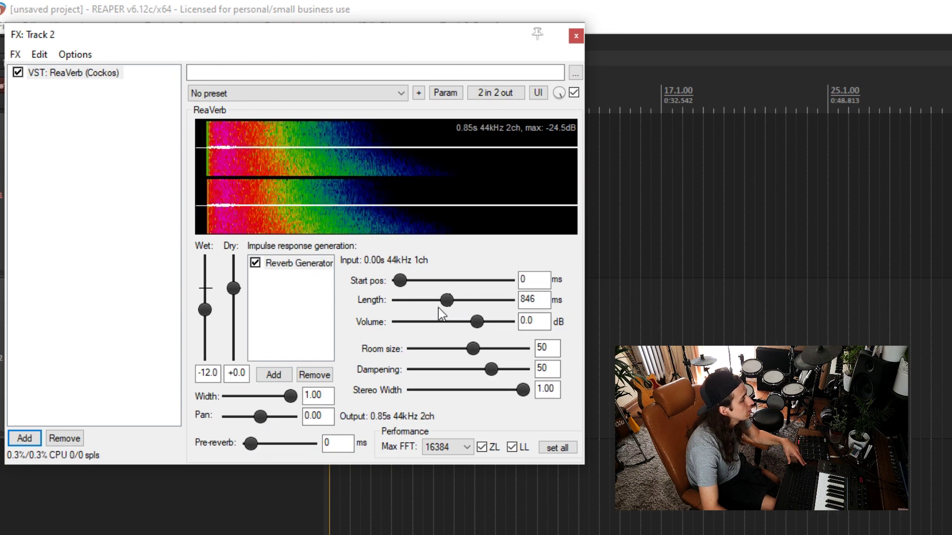
mouse_move(474, 354)
left_mouse_down()
mouse_move(458, 355)
mouse_move(472, 355)
mouse_move(470, 370)
left_mouse_up()
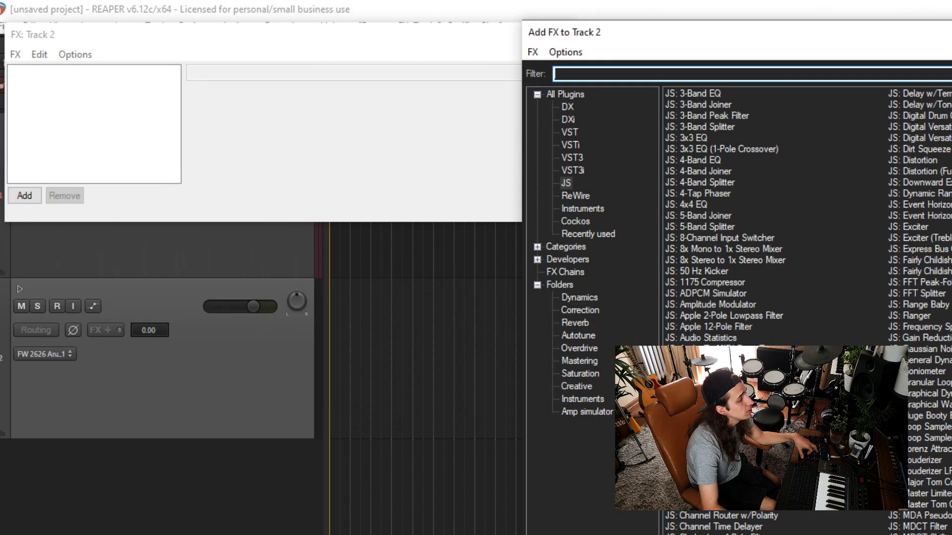
Browse the list of available JS plugins
left_click(569, 182)
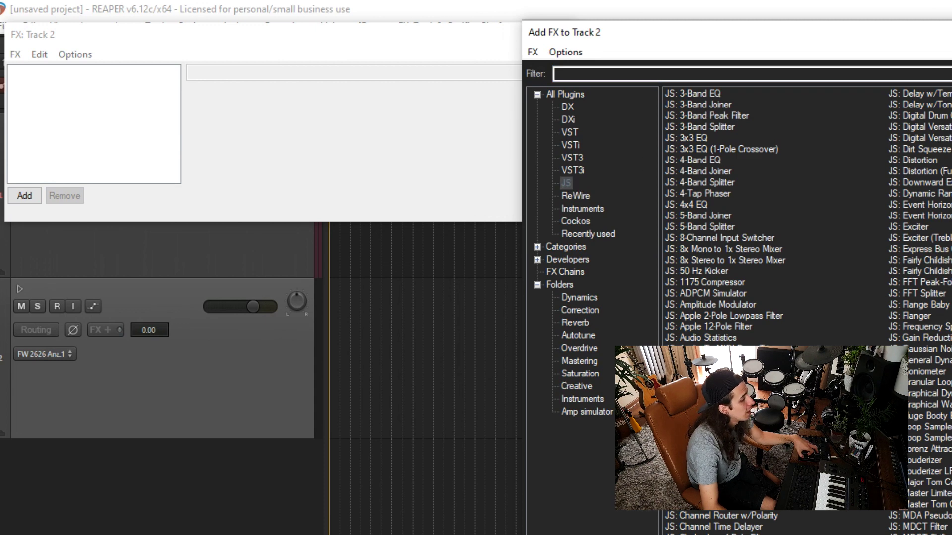
scroll(808, 307, "down", 1)
scroll(808, 308, "down", 1)
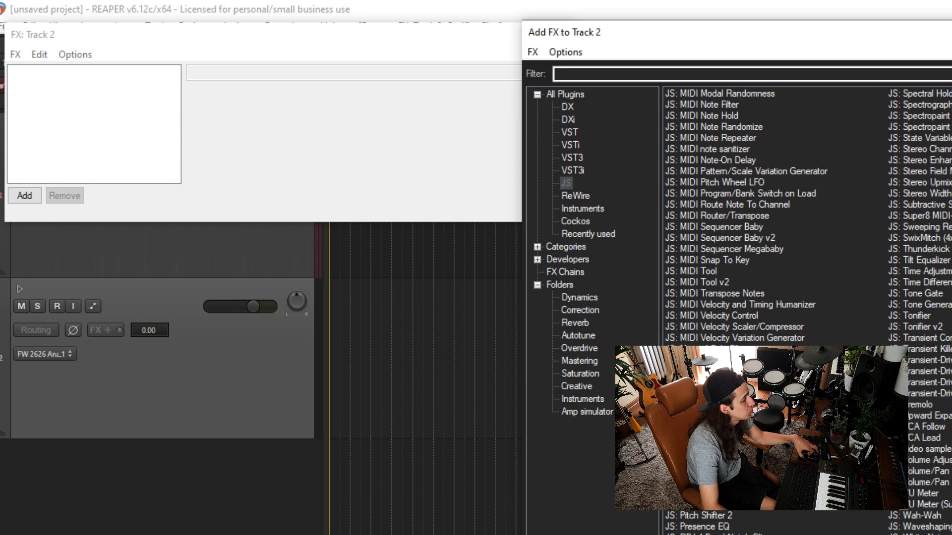
scroll(808, 307, "up", 2)
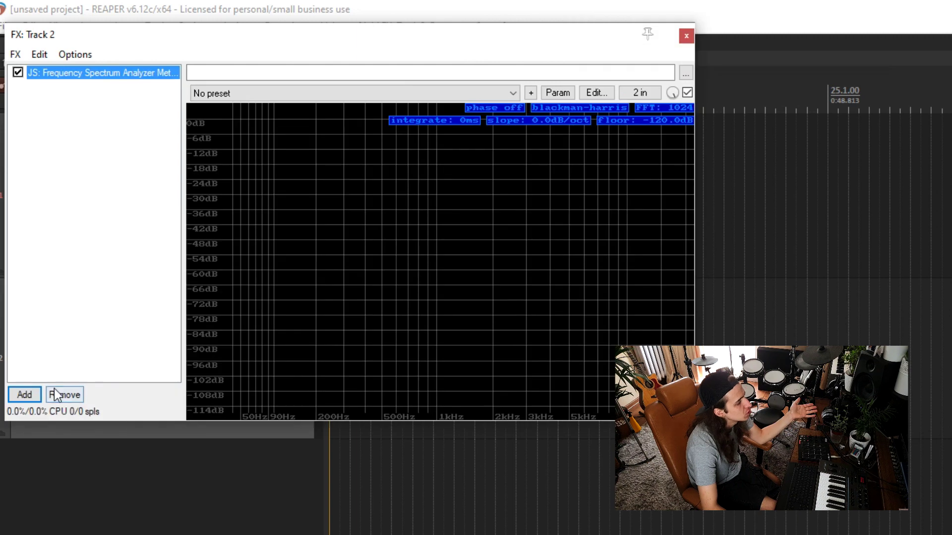
Remove the Frequency Spectrum Analyzer Meter from Track 2 and load JS: Paranoia Mangler, found by filtering for "paranoi"
left_click(63, 395)
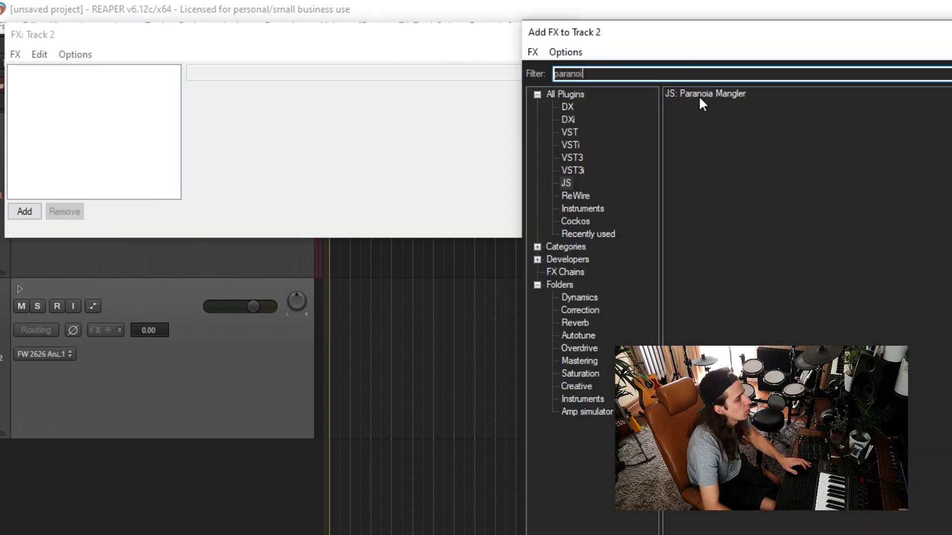
double_click(698, 96)
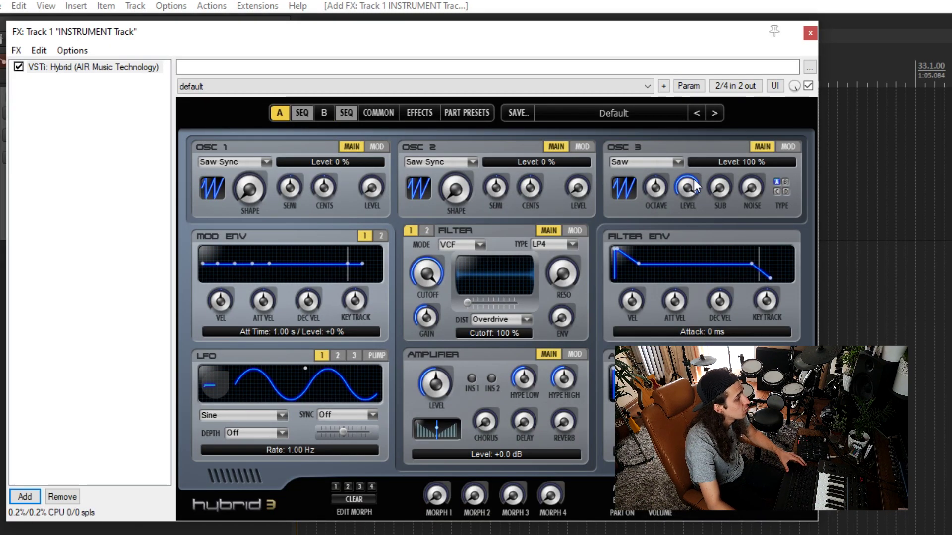
Load the factory preset 25 Double Move Pad in the Hybrid synth on the instrument track
left_click(613, 113)
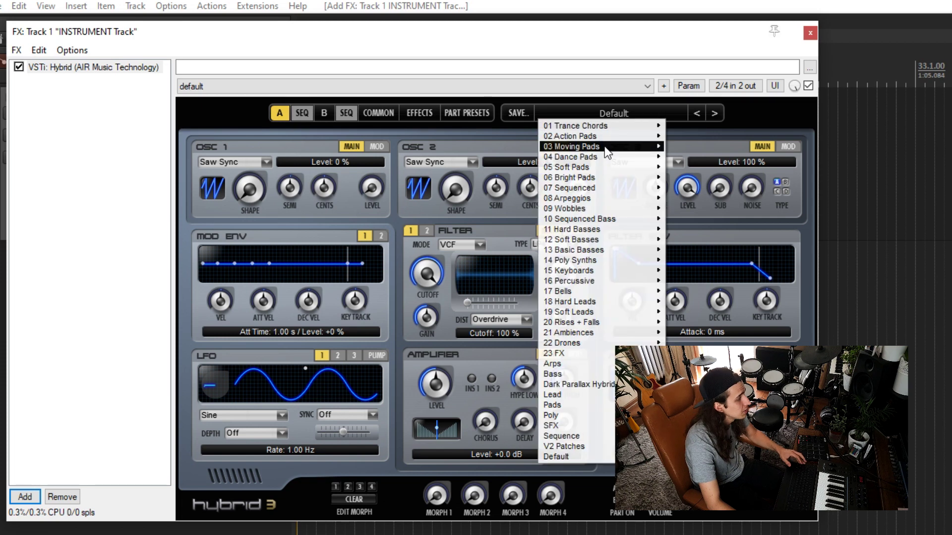
mouse_move(605, 148)
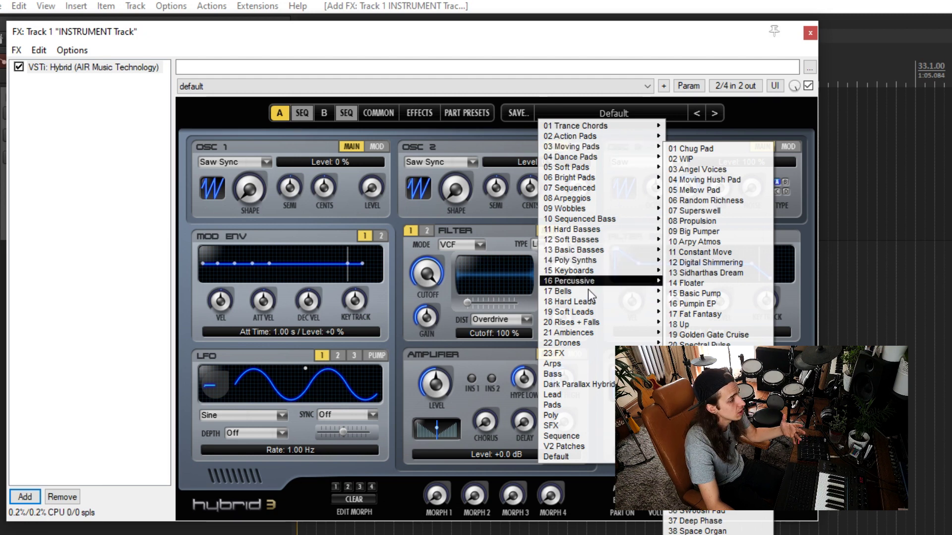
mouse_move(609, 190)
left_click(699, 263)
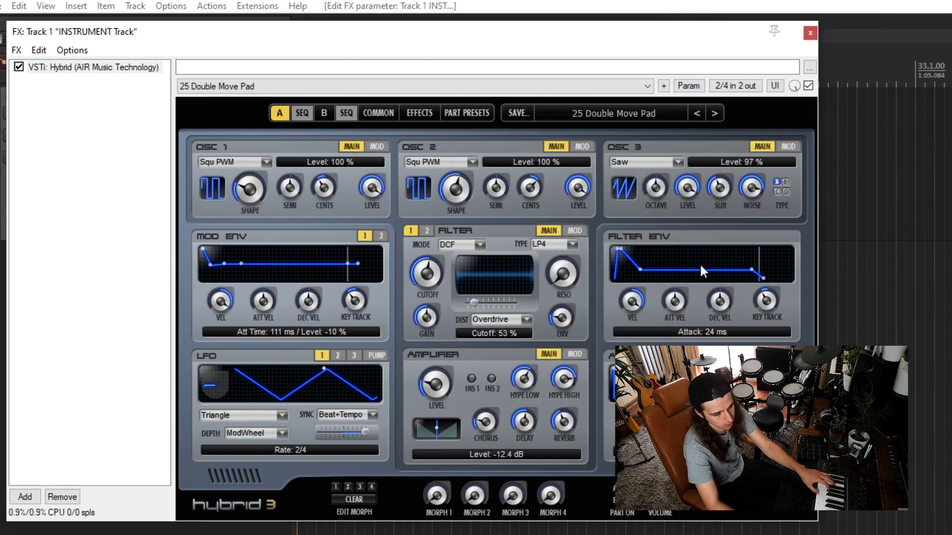
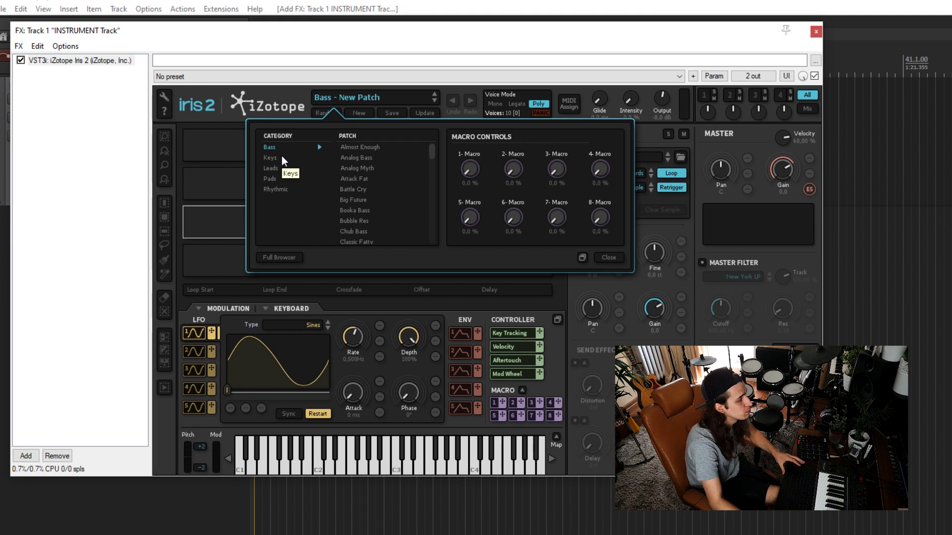
Browse the Leads and Pads categories in Iris 2, loading Beauty in Warmth and another patch further down the Pads list
left_click(278, 168)
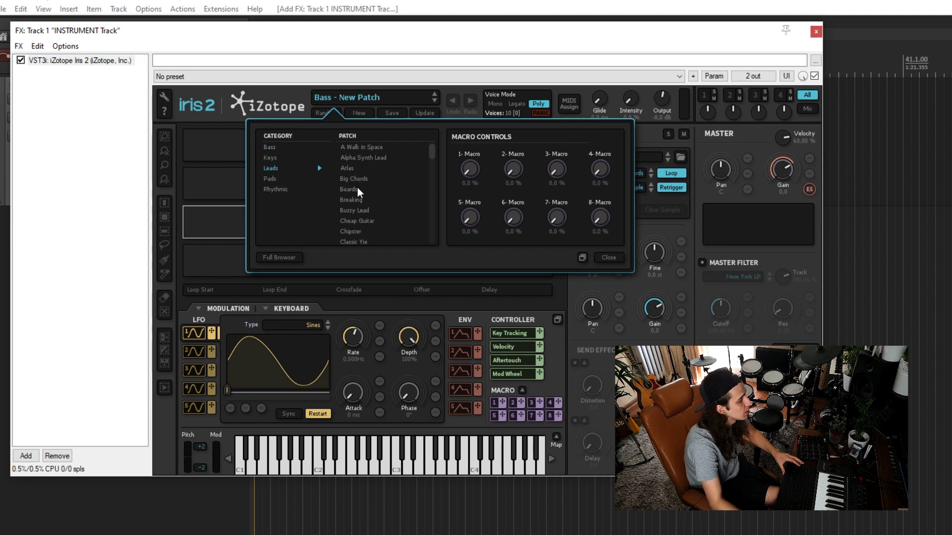
left_click(286, 179)
left_click(362, 200)
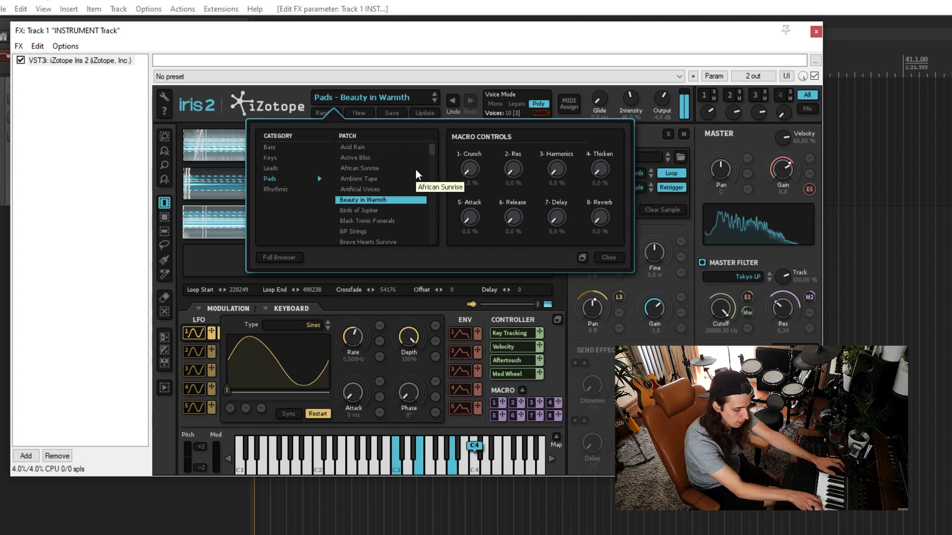
scroll(377, 198, "down", 3)
left_click(364, 207)
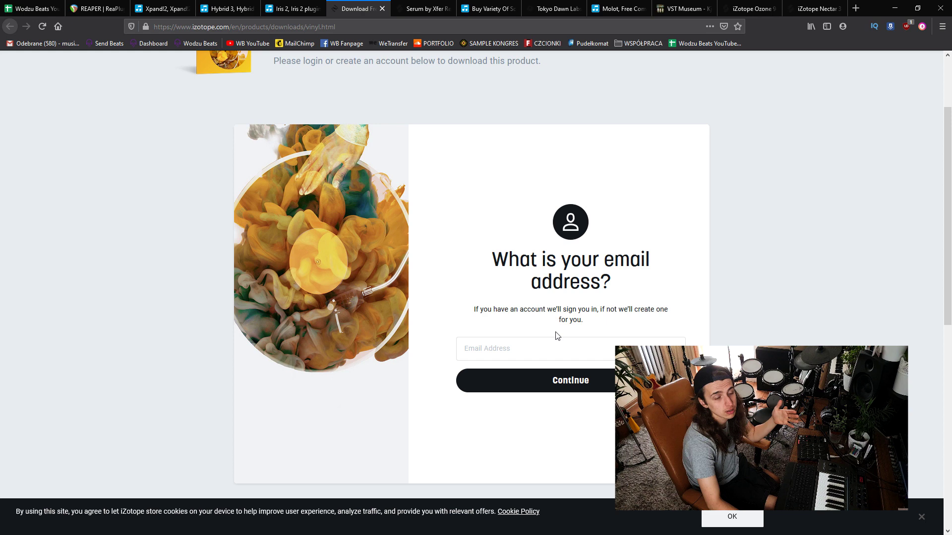
scroll(556, 336, "up", 3)
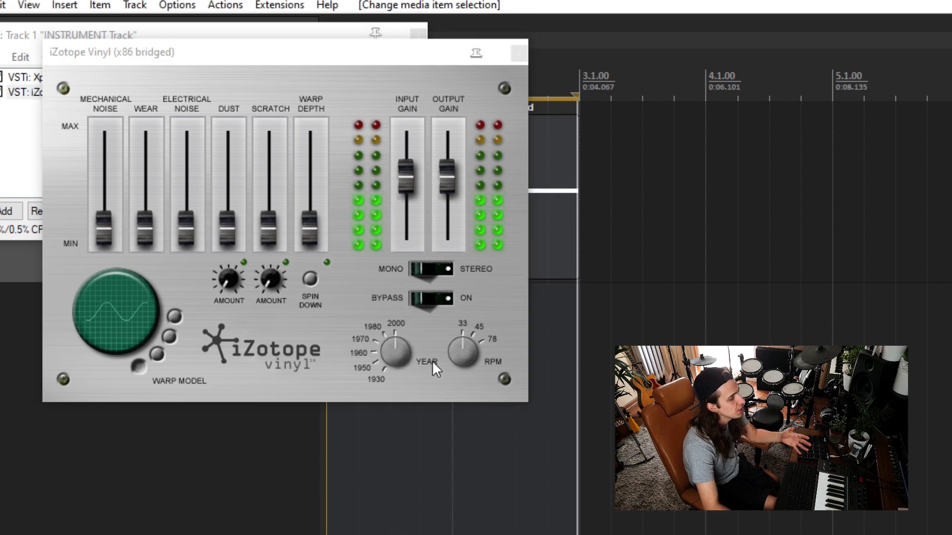
Set iZotope Vinyl's year to 1930 and audition its warp depth and scratch controls, returning both to minimum
left_click_drag(393, 349, 399, 382)
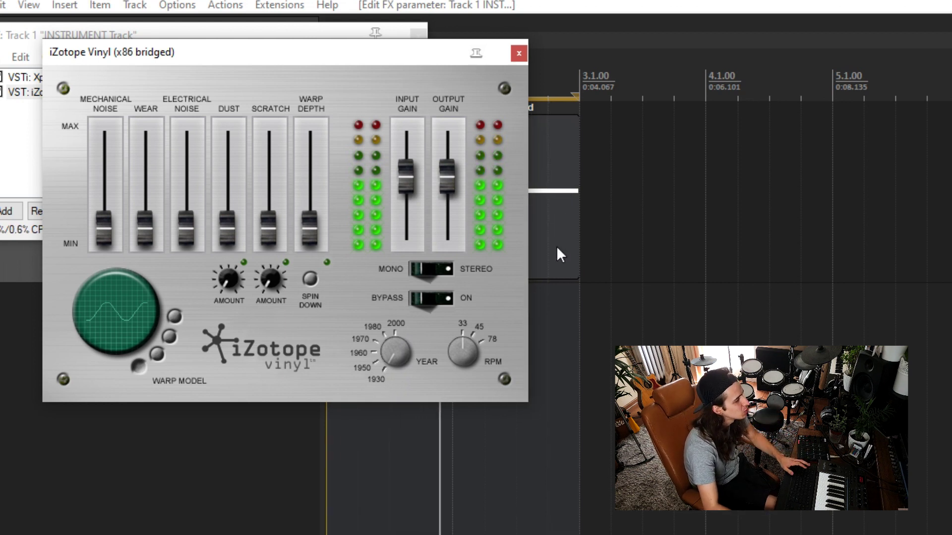
left_click_drag(307, 233, 310, 139)
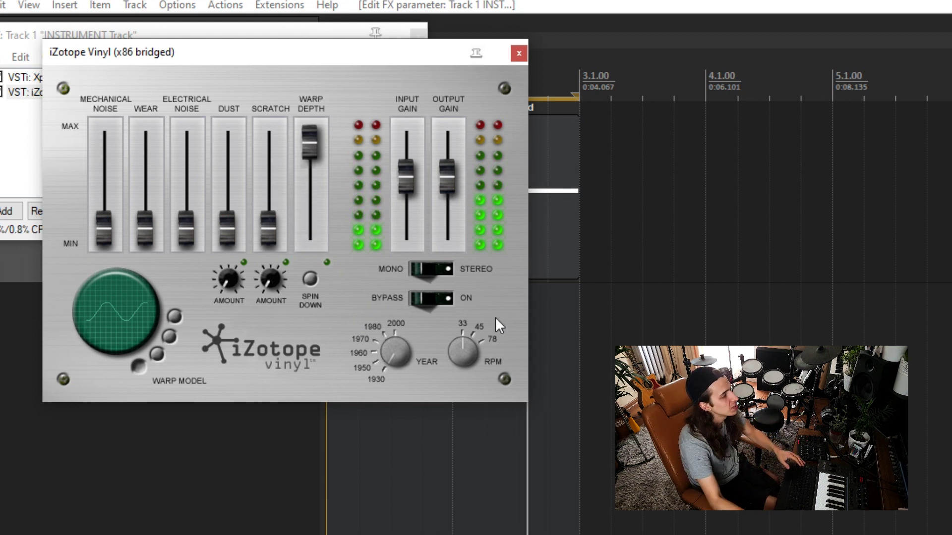
left_click_drag(311, 144, 268, 209)
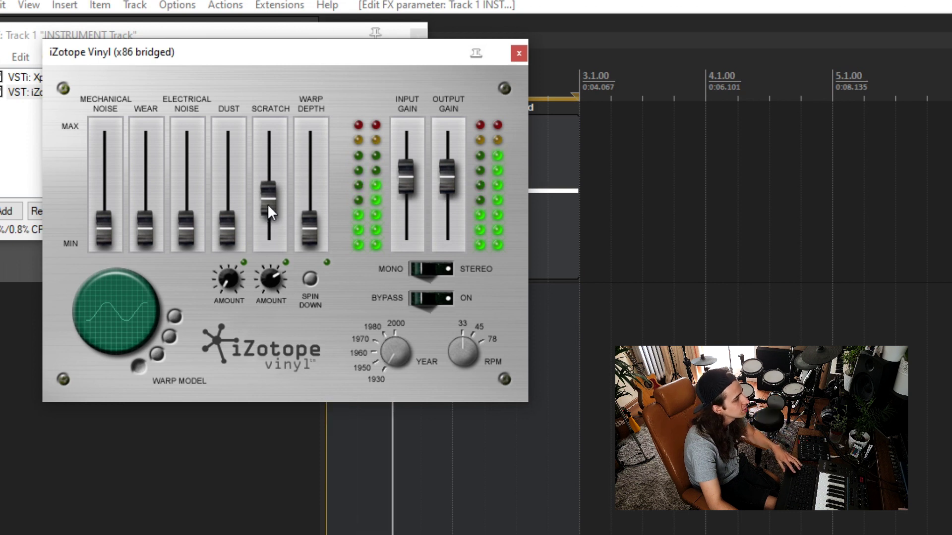
left_click_drag(267, 203, 272, 311)
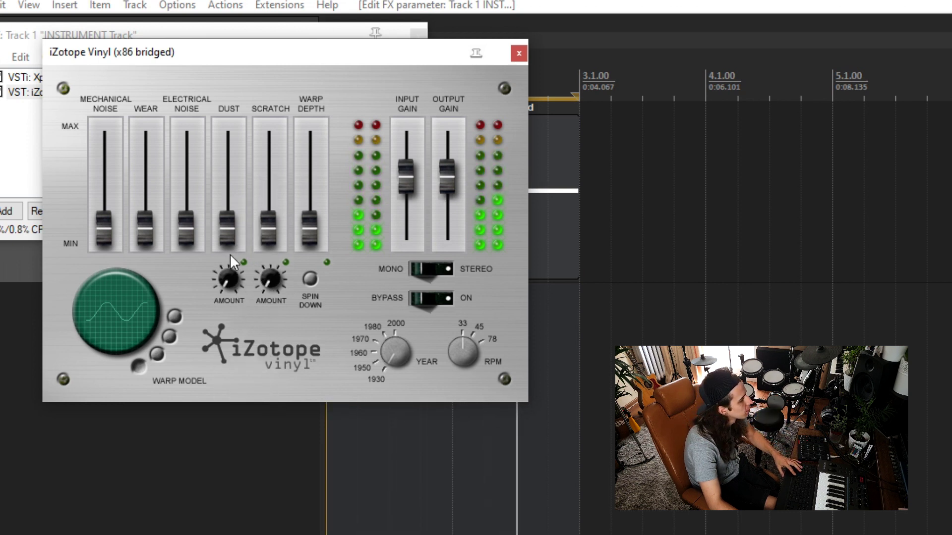
Audition Vinyl's dust, electrical noise, wear and mechanical noise in turn, returning each one to minimum
left_click_drag(229, 240, 229, 218)
left_click_drag(230, 272, 229, 296)
left_click_drag(228, 210, 228, 144)
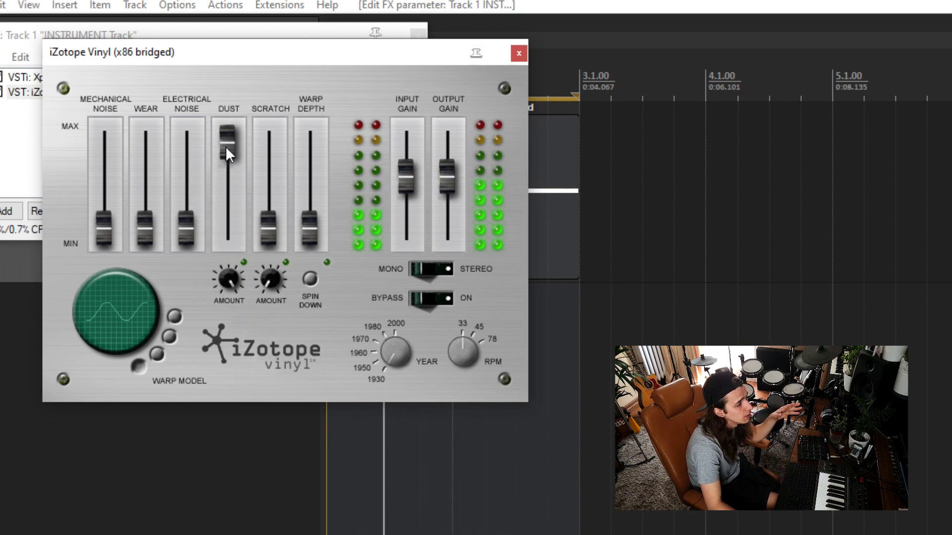
left_click_drag(224, 151, 180, 141)
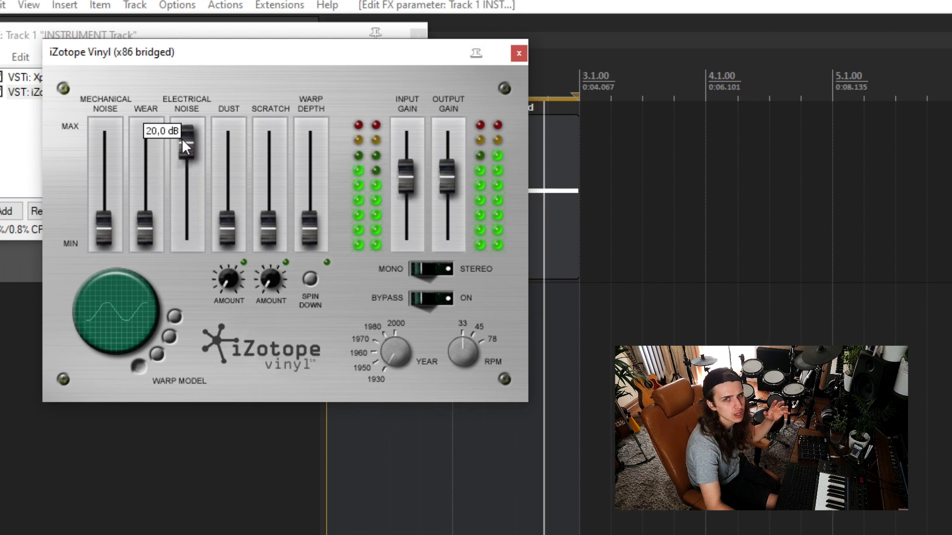
left_click_drag(182, 139, 188, 290)
left_click_drag(144, 228, 150, 283)
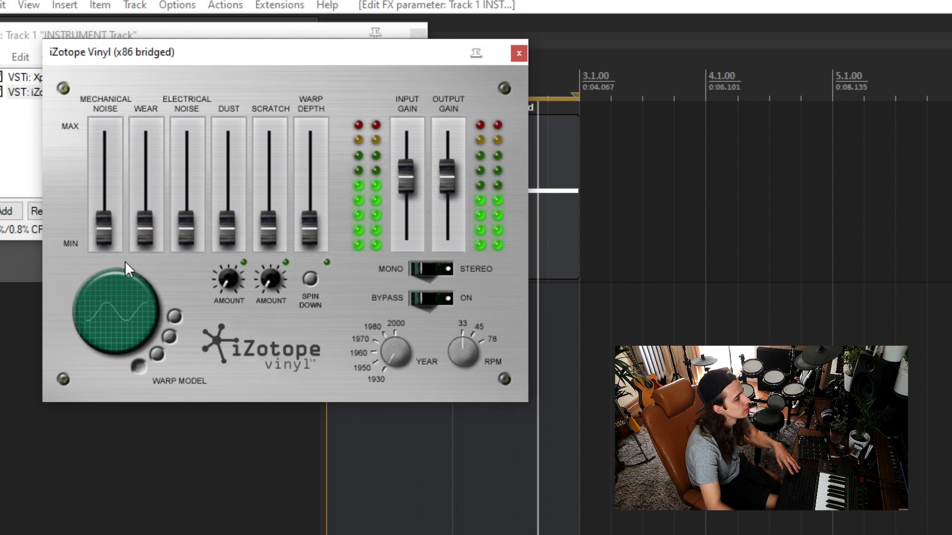
left_click_drag(100, 234, 99, 141)
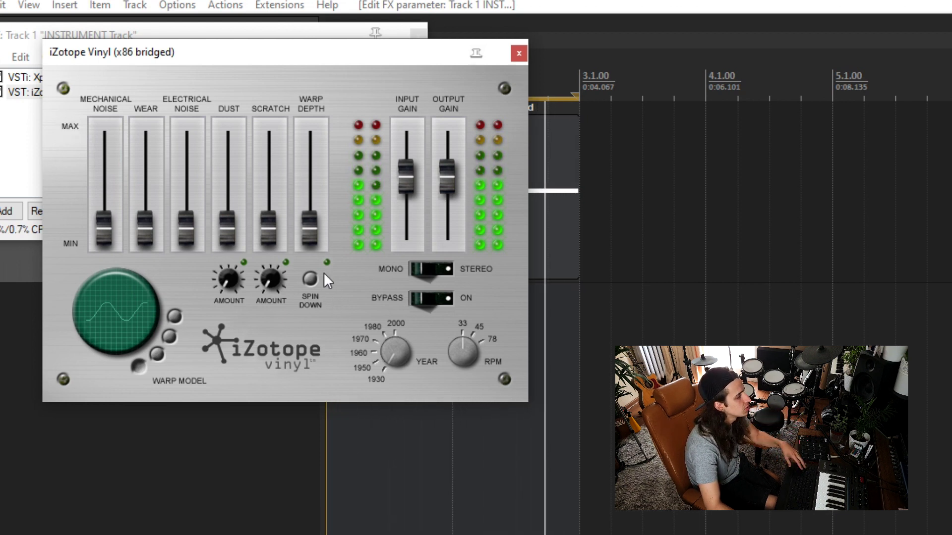
Raise Vinyl's warp depth to maximum, switching through the last two warp models, and trigger the spin down
left_click_drag(314, 232, 311, 141)
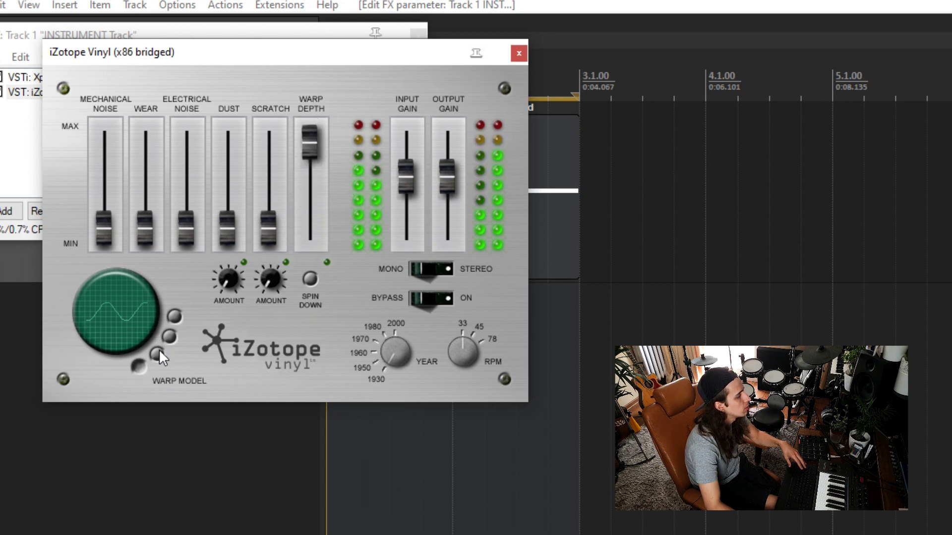
left_click(169, 334)
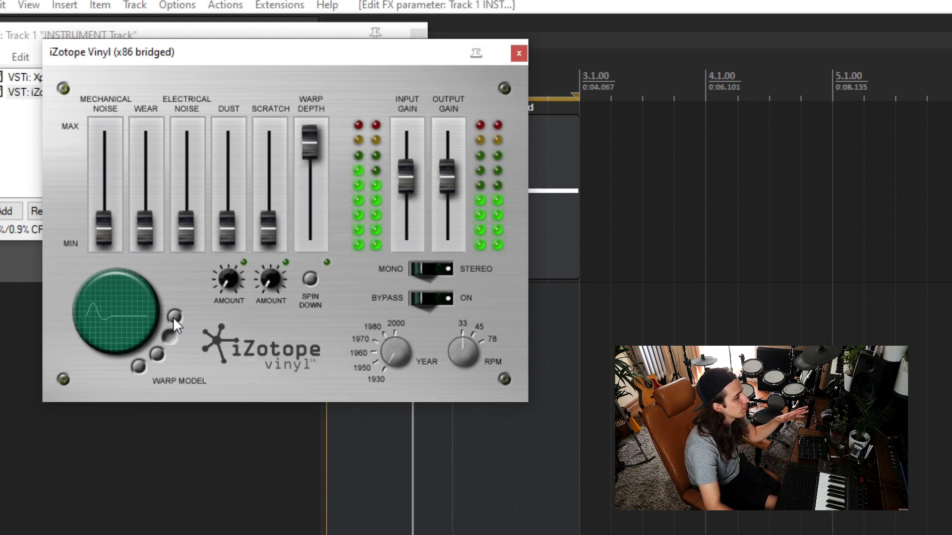
left_click(173, 317)
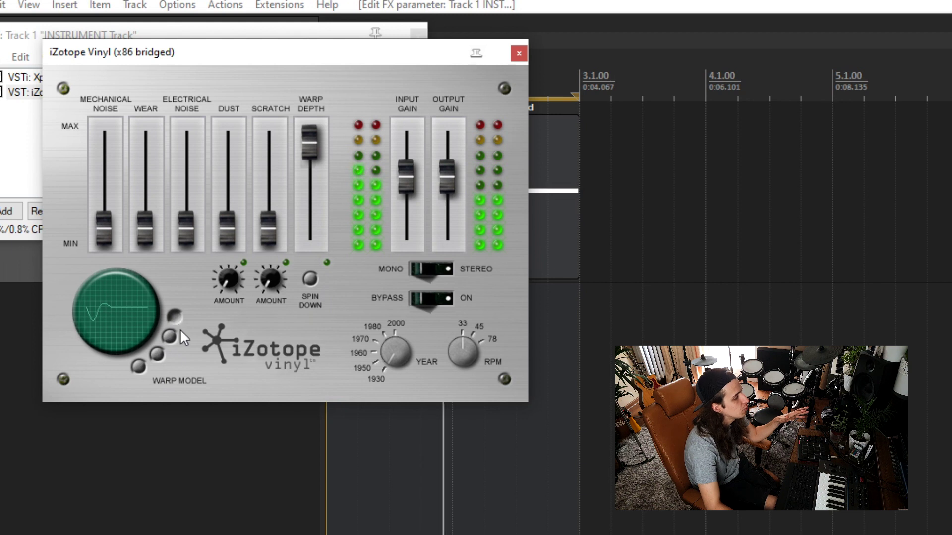
left_click(313, 279)
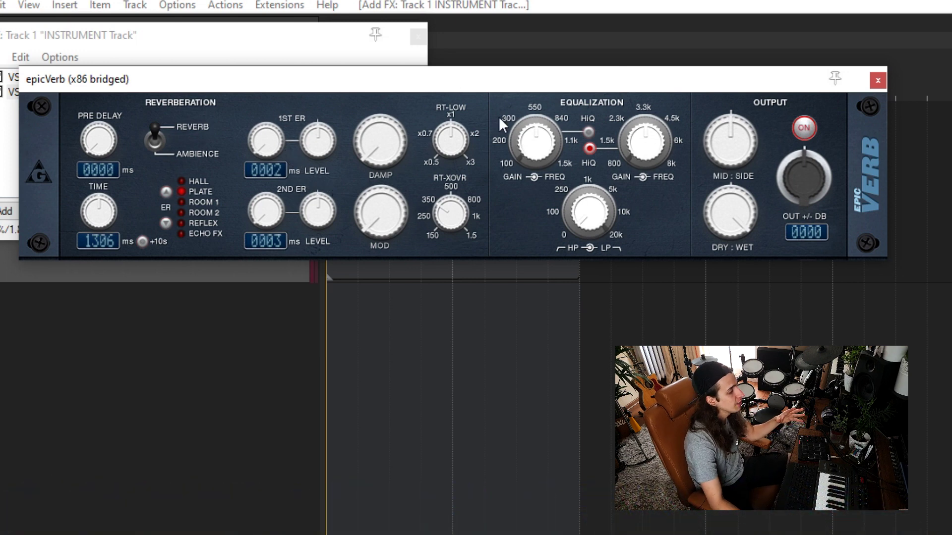
Widen the track's FX window, load epicVerb's L Guitar Ballad preset and show the reverb's interface
left_click_drag(441, 87, 417, 281)
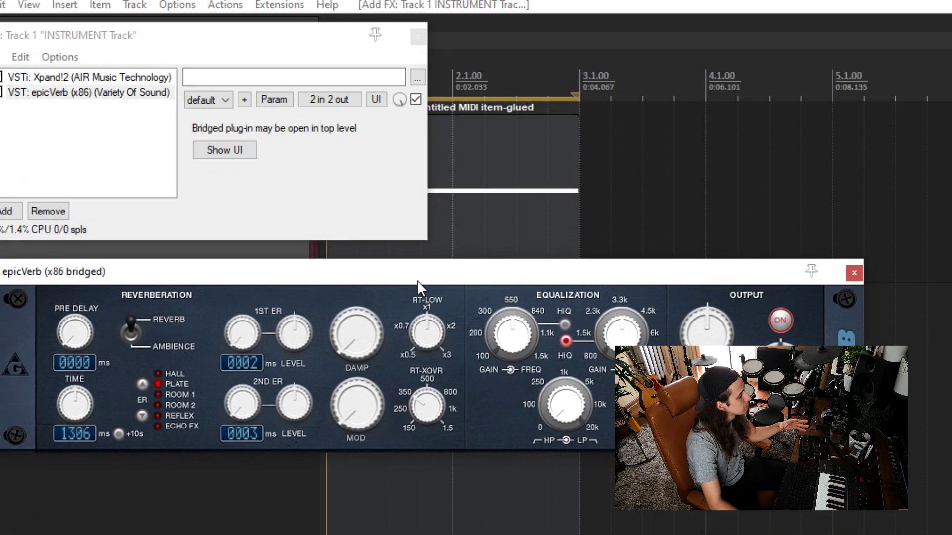
left_click_drag(425, 190, 748, 192)
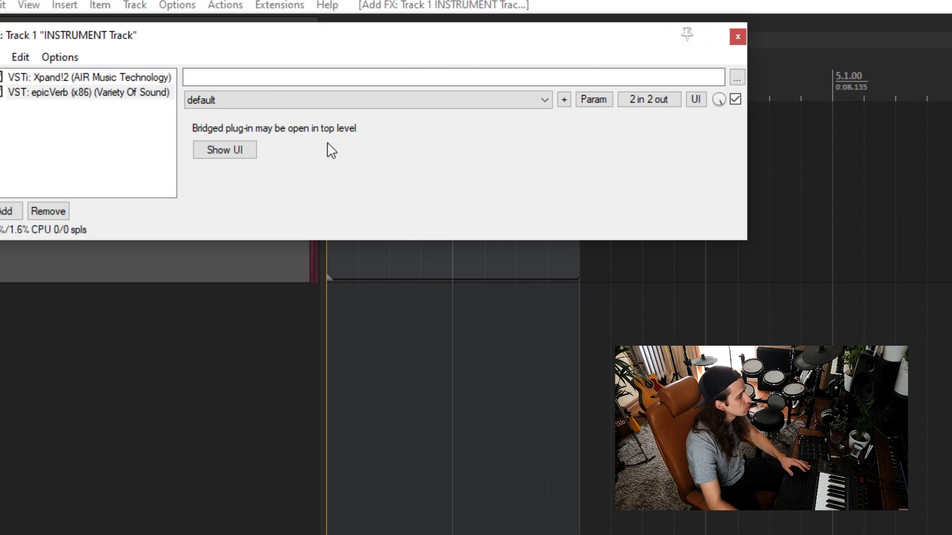
left_click(356, 103)
left_click_drag(544, 148, 551, 200)
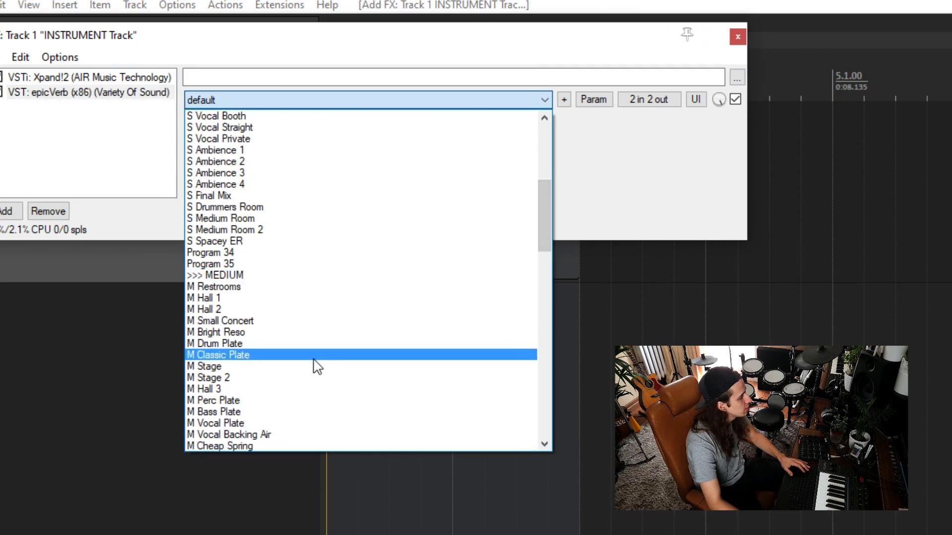
left_click(345, 321)
left_click(247, 154)
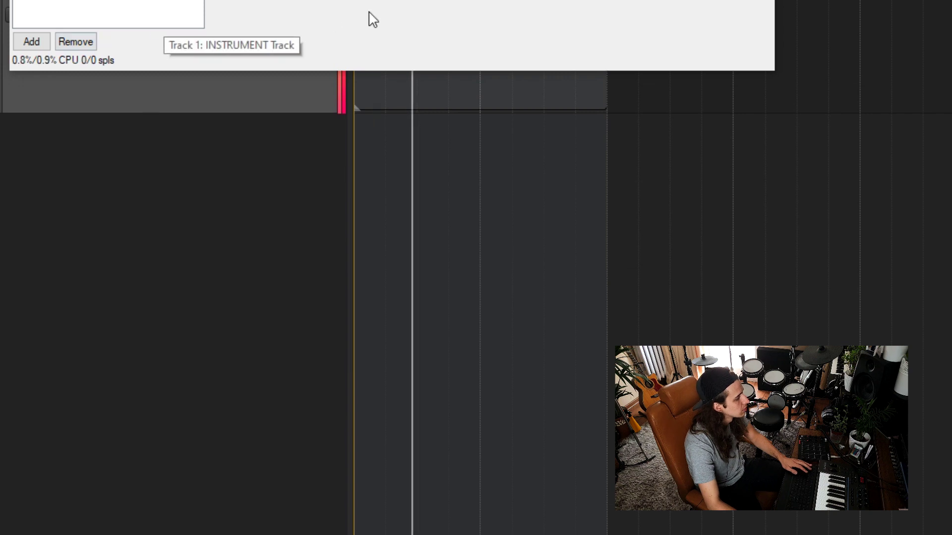
left_click(247, 2)
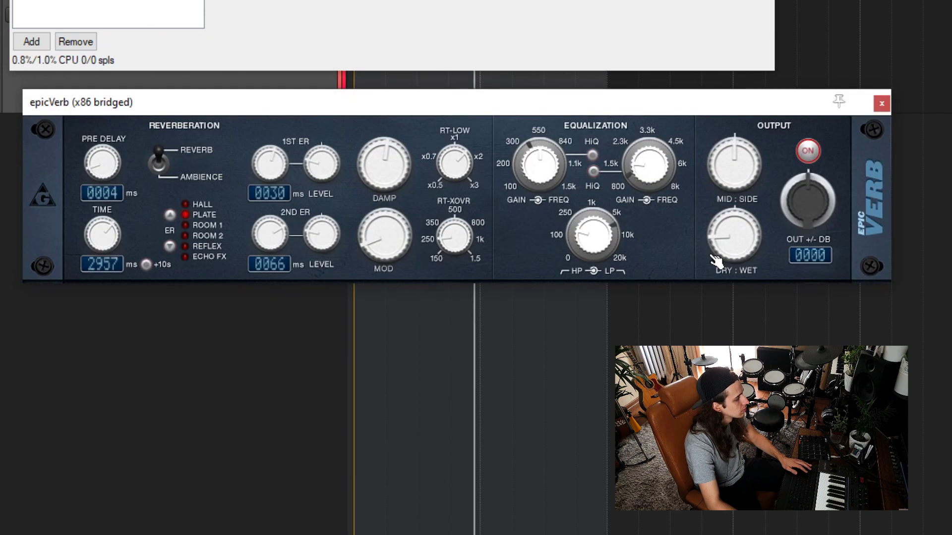
Raise epicVerb's dry/wet mix towards wet and look through its medium and large presets
left_click_drag(714, 254, 714, 223)
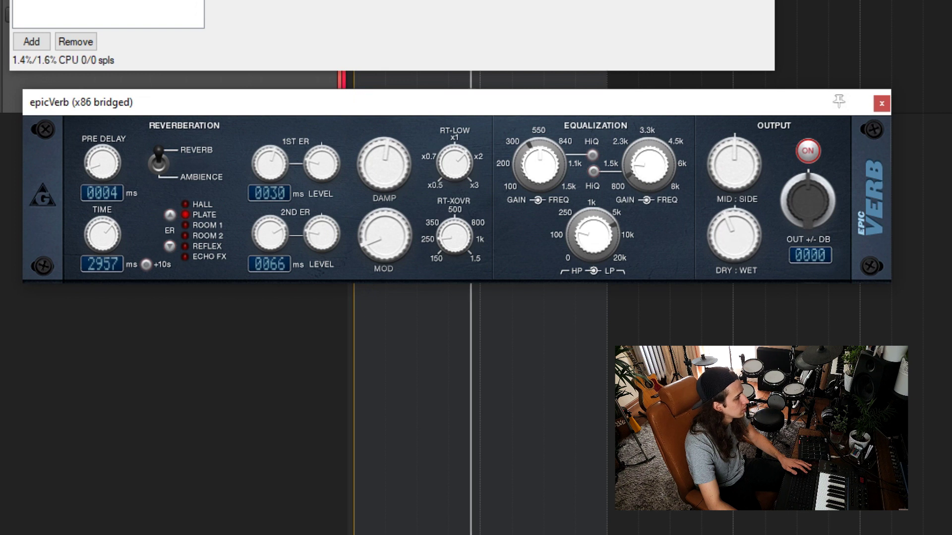
left_click_drag(714, 223, 714, 144)
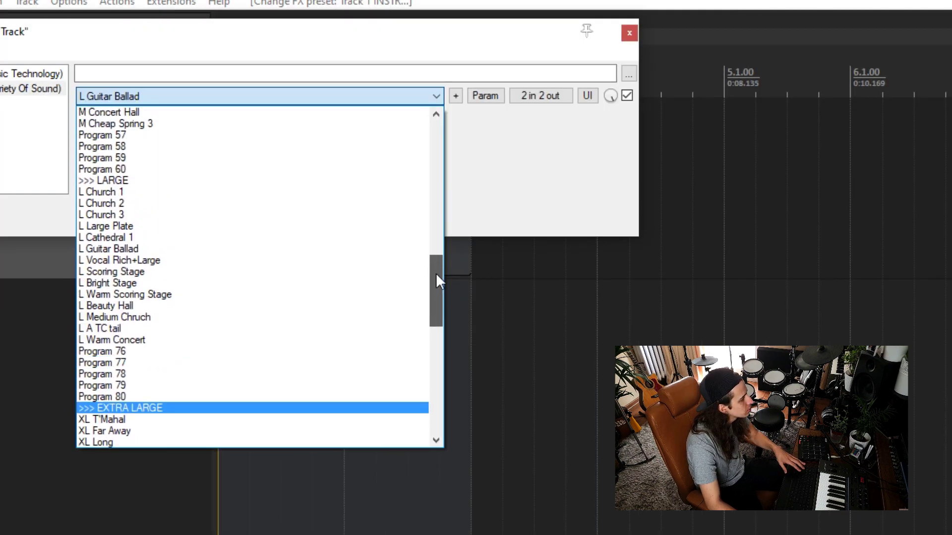
left_click_drag(436, 273, 482, 182)
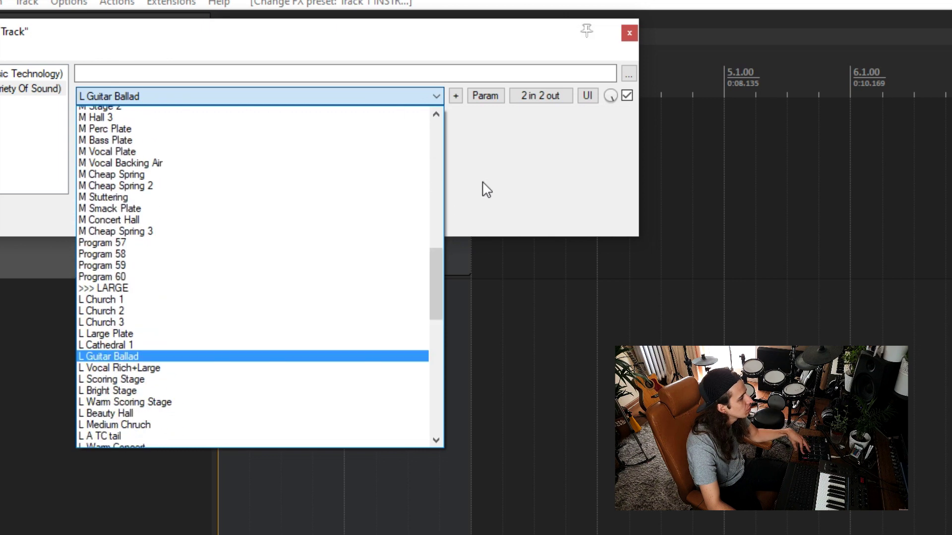
left_click(482, 182)
left_click(135, 147)
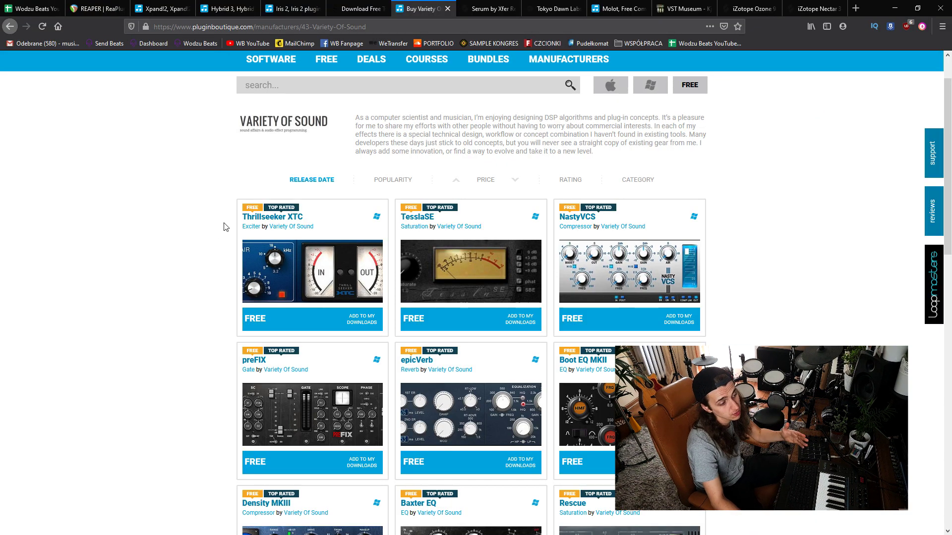
In the browser, look through the Variety Of Sound plugins on Plugin Boutique and open the FerricTDS page with its product image enlarged
scroll(213, 234, "down", 5)
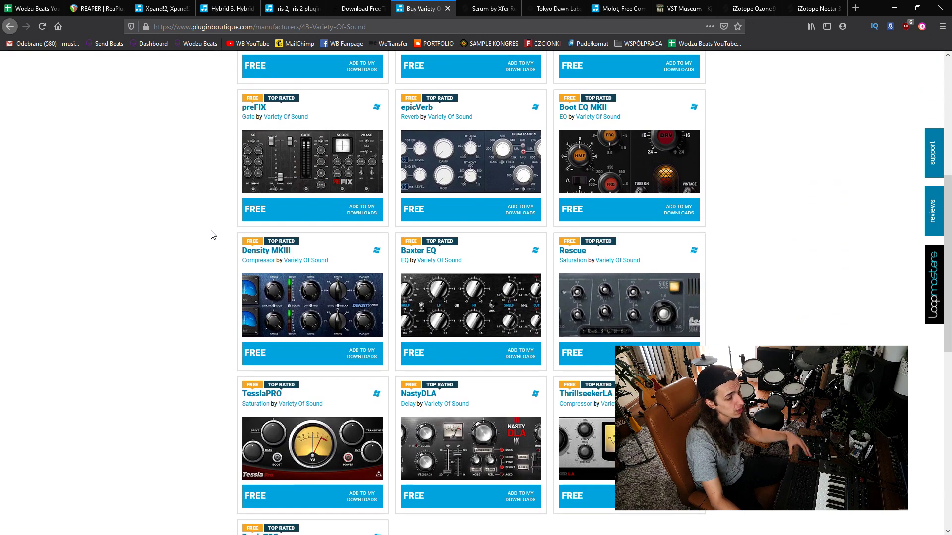
scroll(212, 235, "down", 4)
scroll(208, 251, "up", 5)
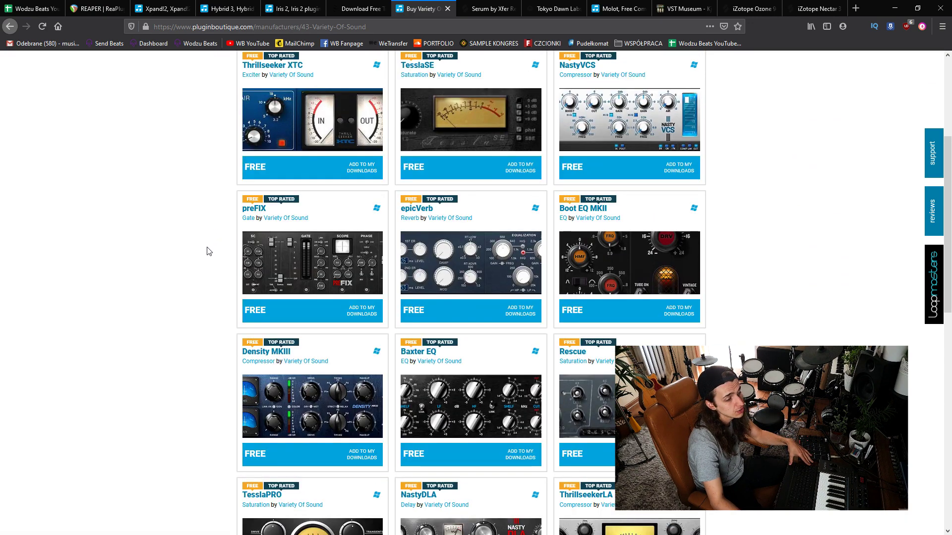
scroll(209, 251, "up", 2)
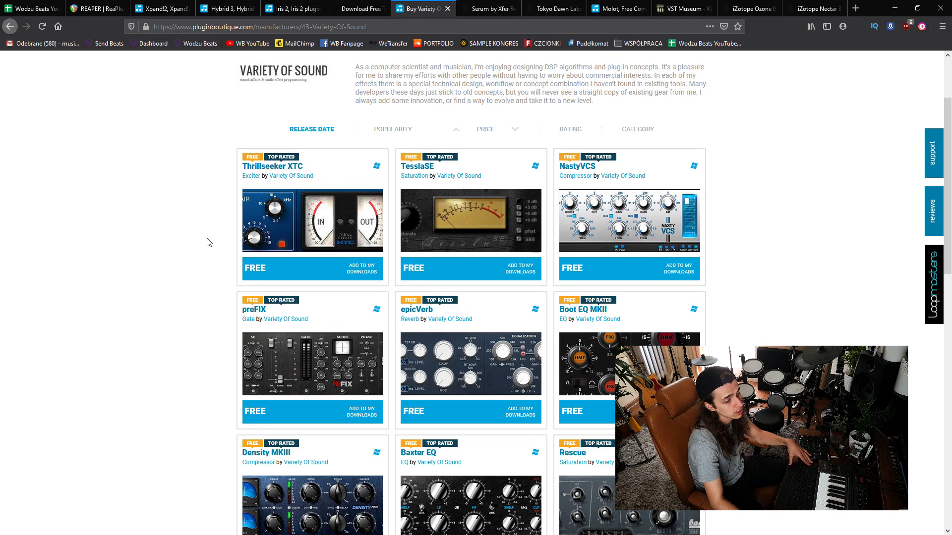
scroll(207, 241, "down", 5)
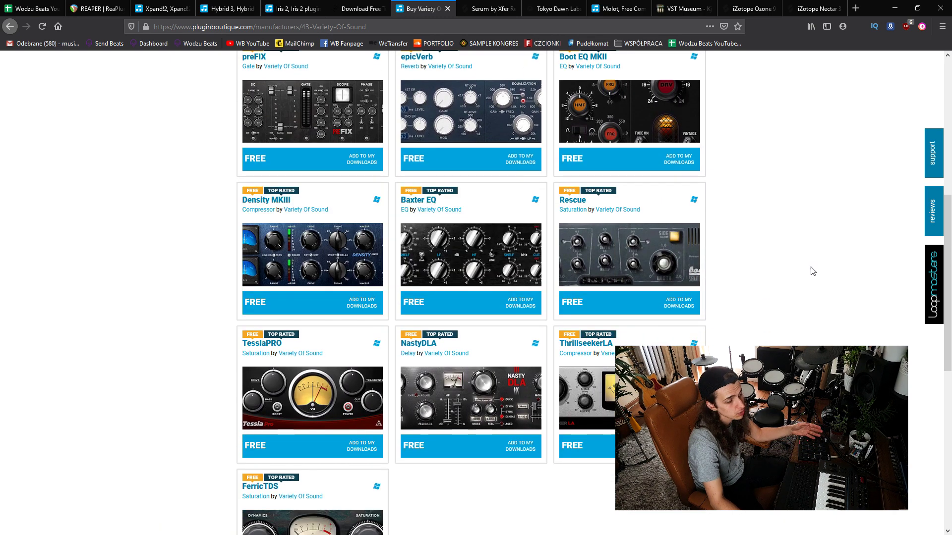
scroll(298, 376, "down", 3)
left_click(255, 345)
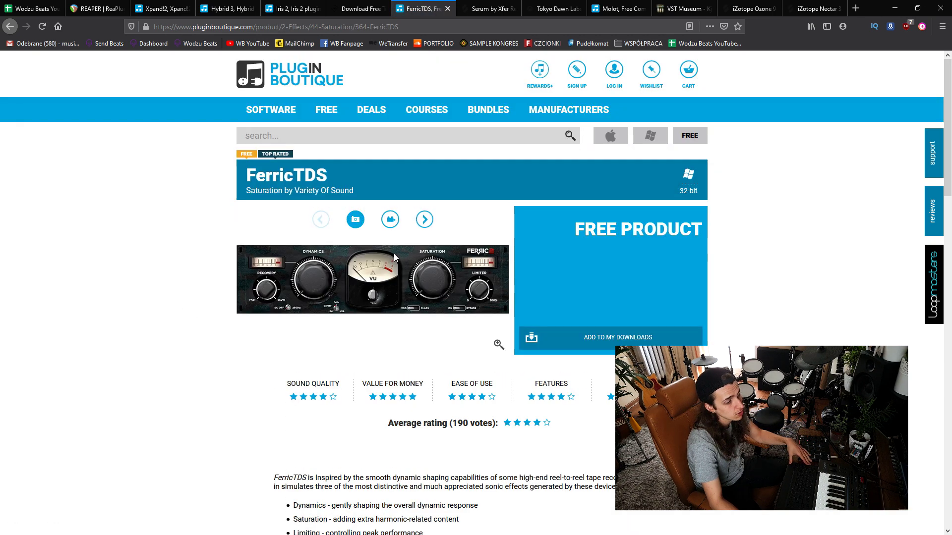
left_click(500, 344)
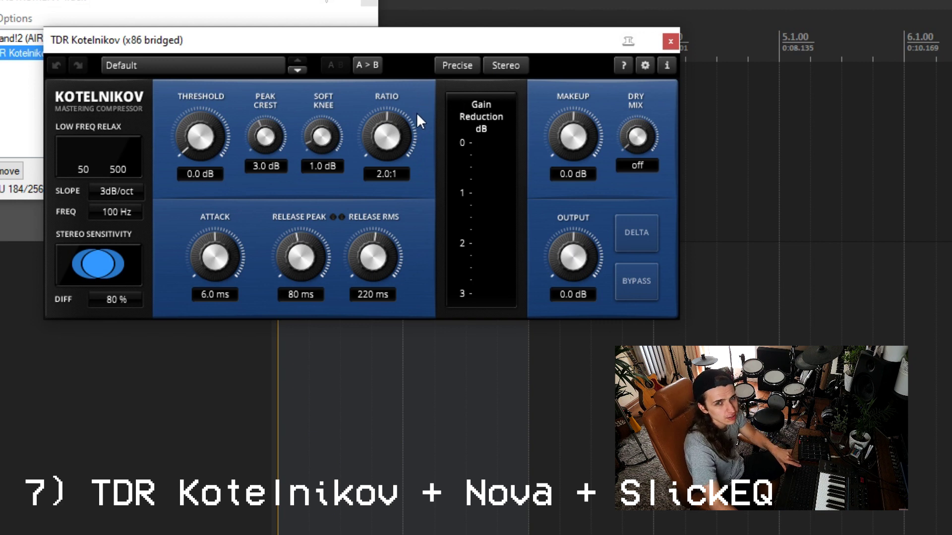
Back in REAPER, reposition the TDR Kotelnikov window, start playback and load the Drum Bus - Smasher preset
left_click_drag(344, 42, 337, 30)
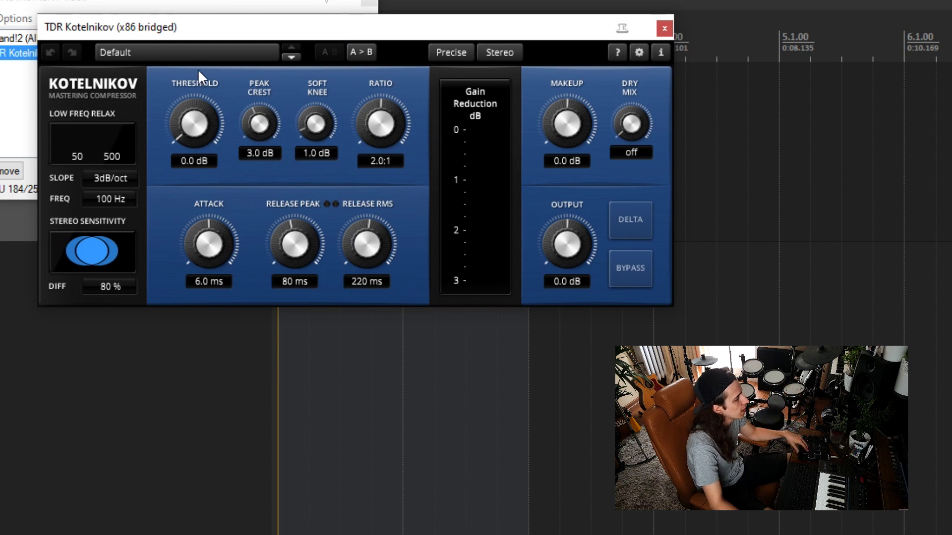
left_click(203, 54)
left_click(325, 392)
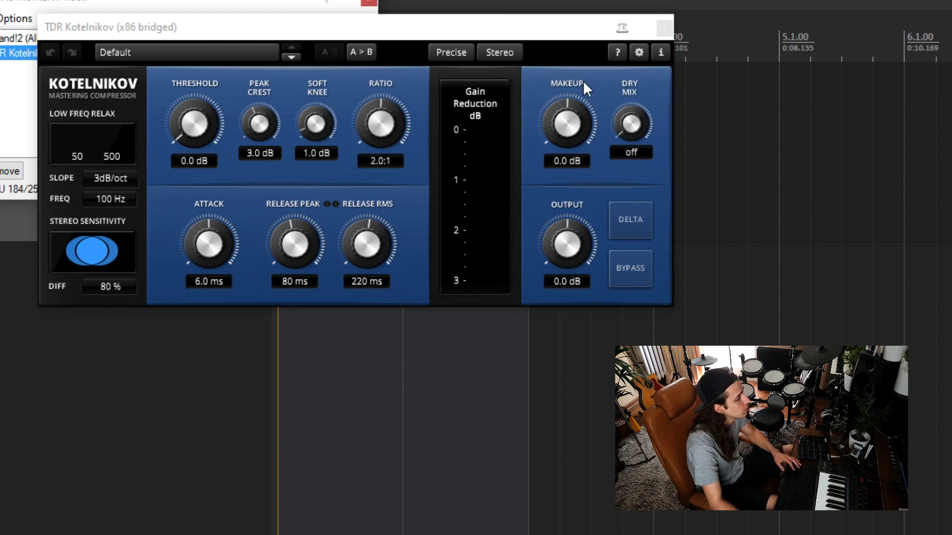
key("space")
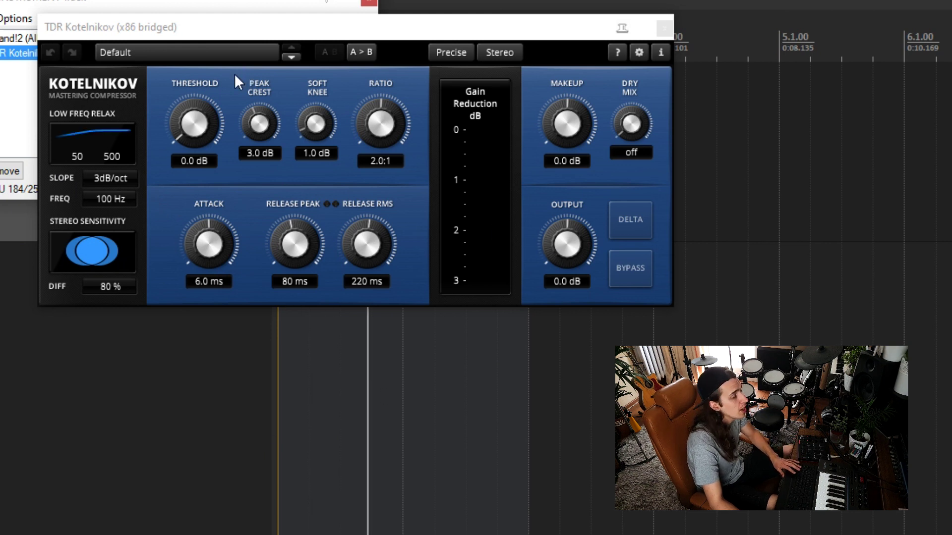
left_click(219, 52)
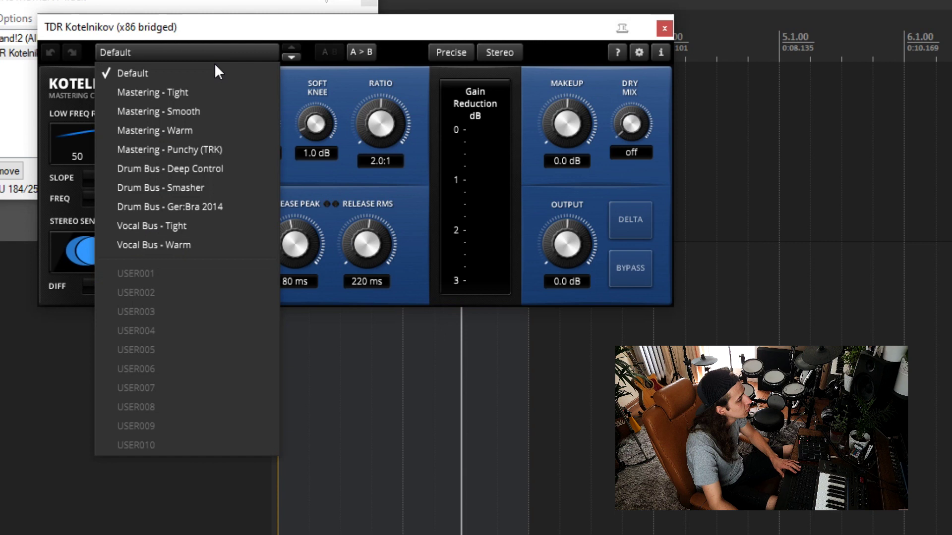
left_click(227, 187)
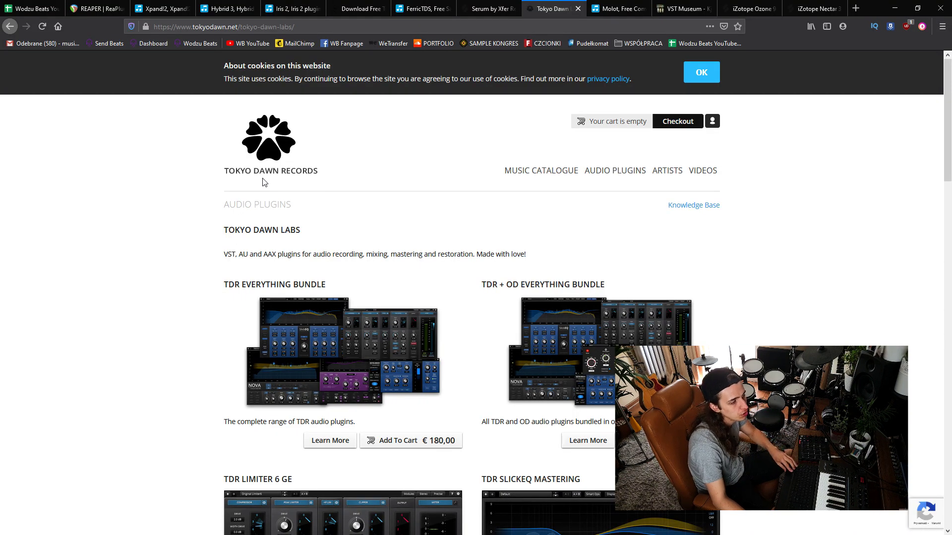
In the browser, look through the free and paid plugins on the Tokyo Dawn Labs page, including TDR Nova, Kotelnikov and SlickEQ
scroll(416, 179, "down", 2)
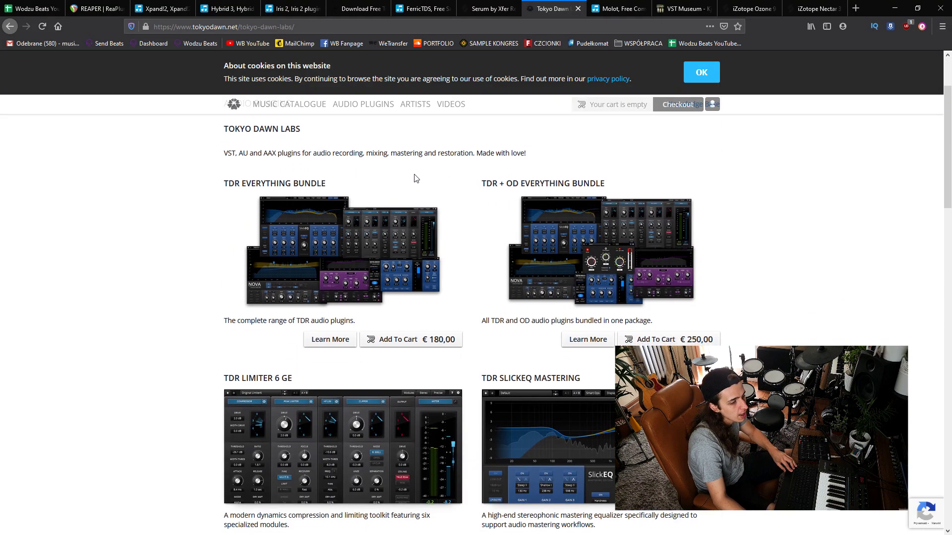
scroll(201, 182, "down", 3)
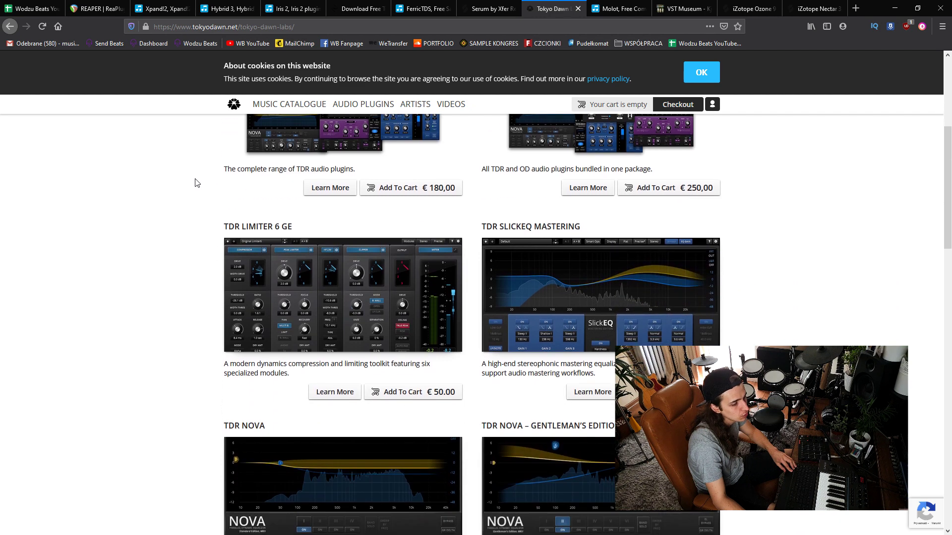
scroll(471, 235, "down", 3)
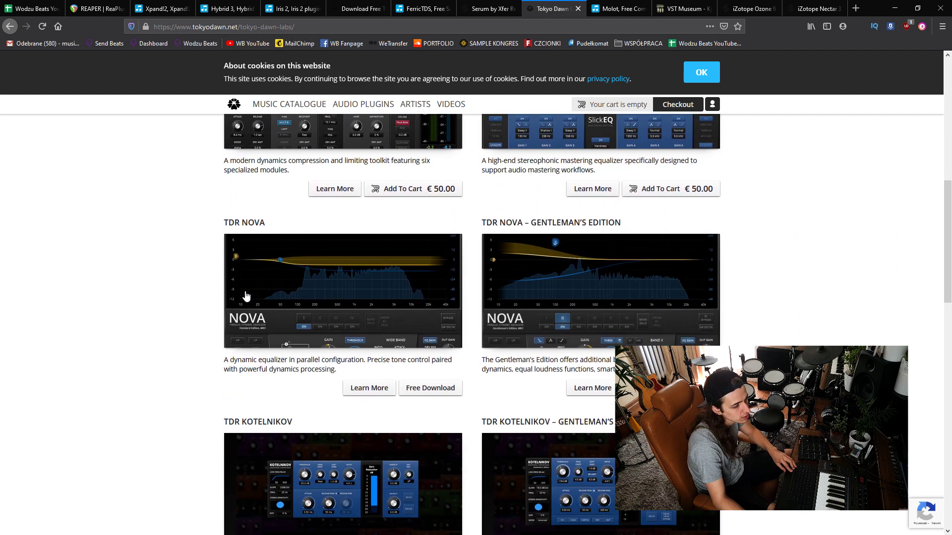
scroll(245, 296, "down", 1)
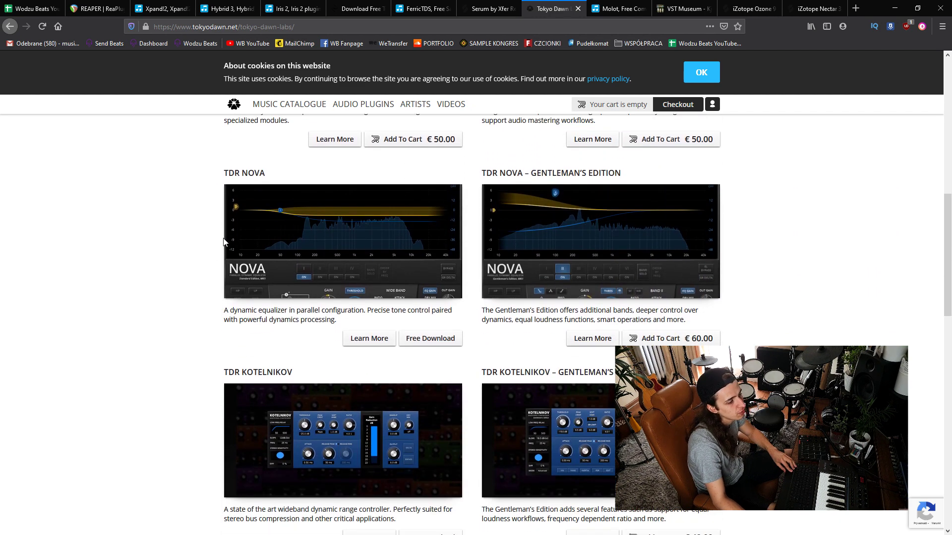
scroll(293, 213, "down", 3)
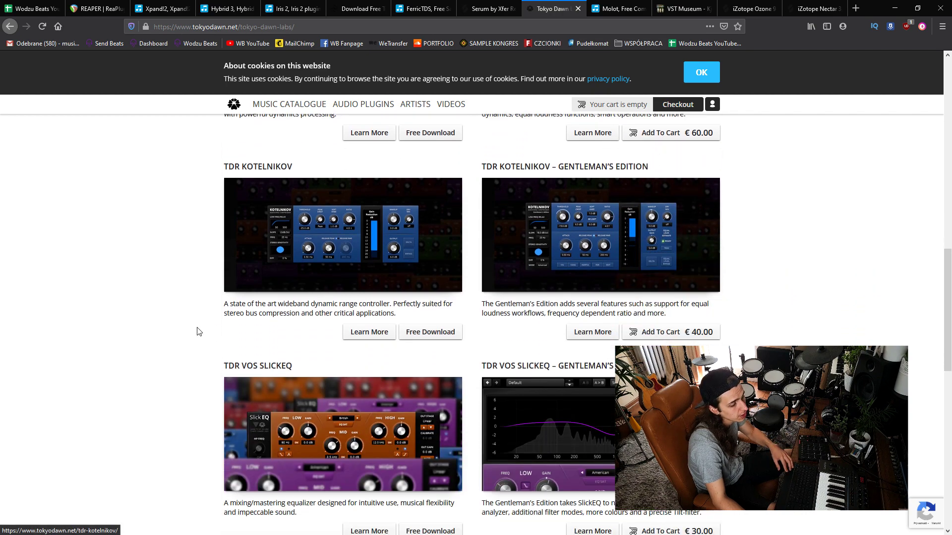
scroll(197, 327, "down", 3)
scroll(204, 276, "down", 2)
scroll(195, 284, "up", 1)
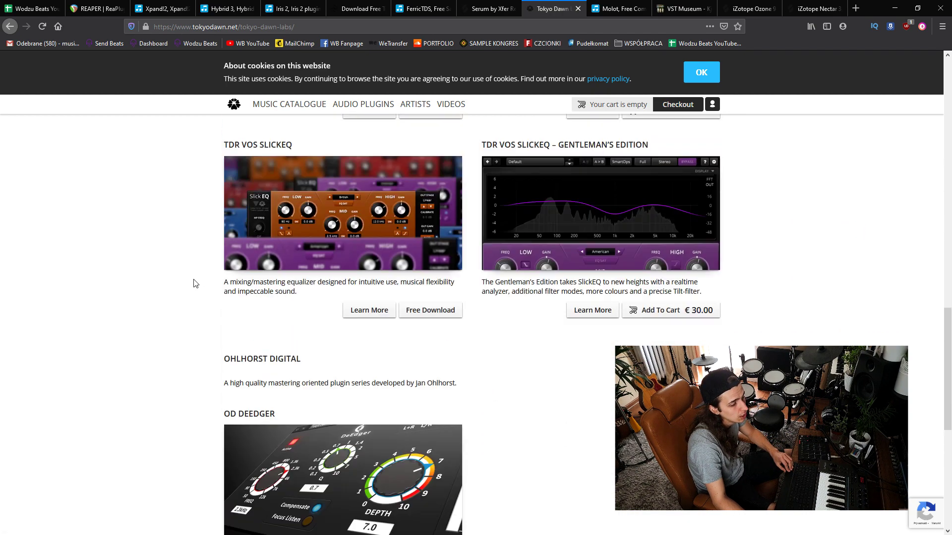
scroll(194, 284, "up", 7)
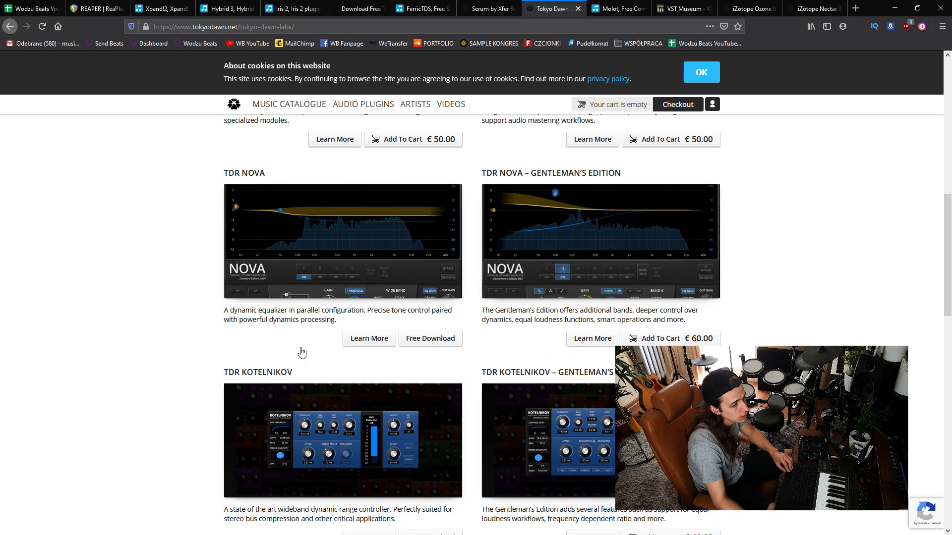
scroll(322, 421, "down", 3)
scroll(351, 456, "up", 5)
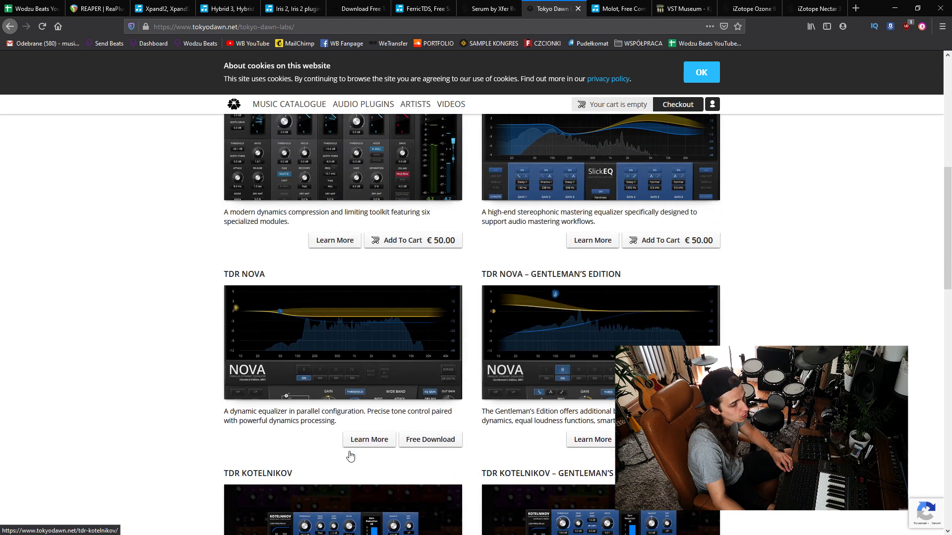
scroll(351, 447, "up", 2)
scroll(218, 444, "down", 3)
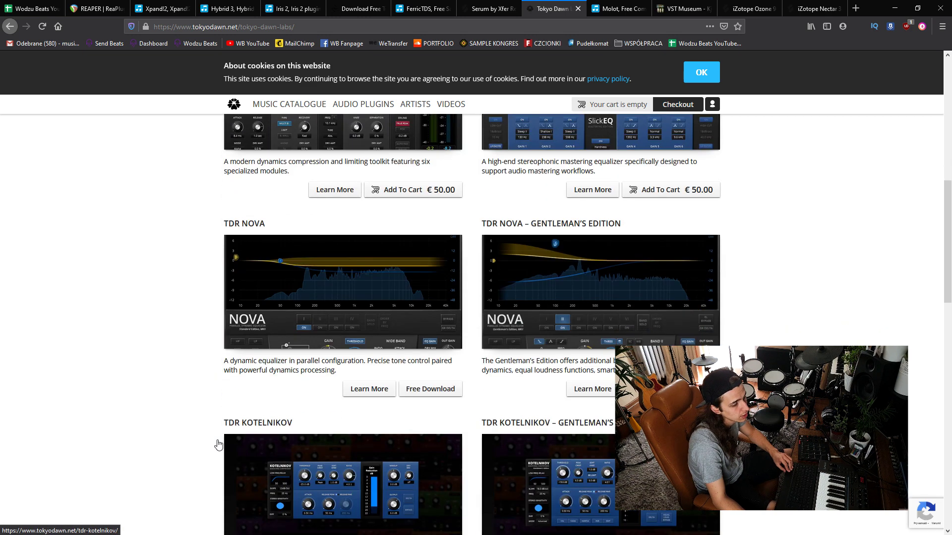
scroll(208, 392, "up", 1)
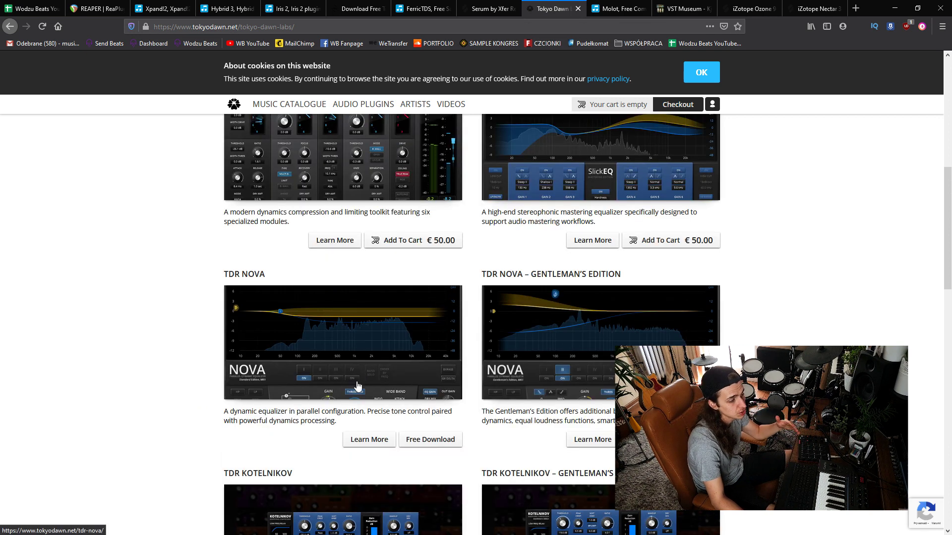
scroll(357, 386, "down", 7)
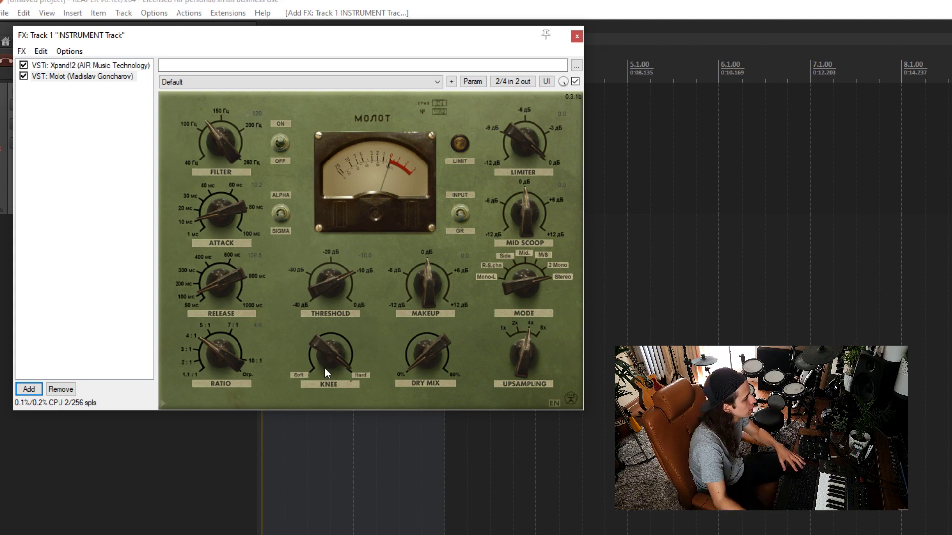
In REAPER, play the loop through Molot with the DRUM BUSS preset, lower the compressor's threshold and stop playback
left_click(267, 457)
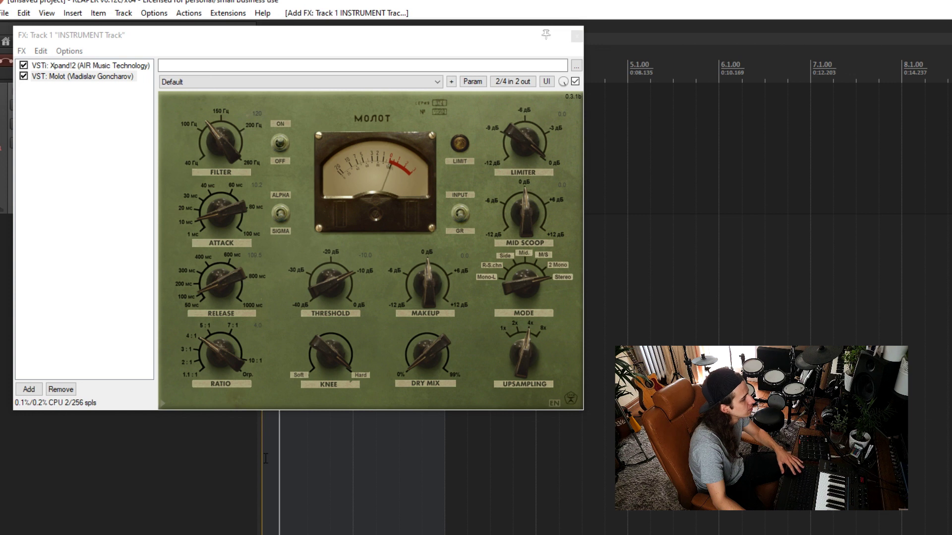
left_click(399, 82)
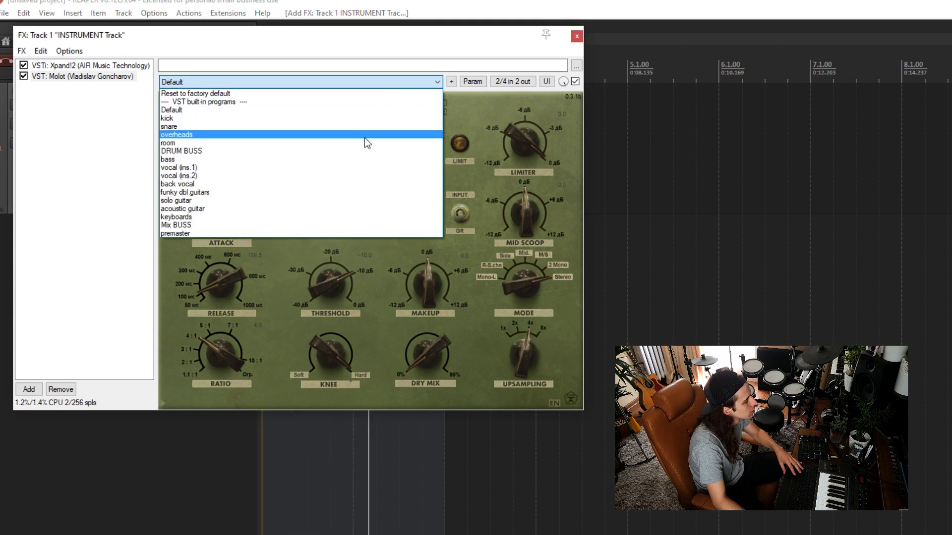
left_click(356, 153)
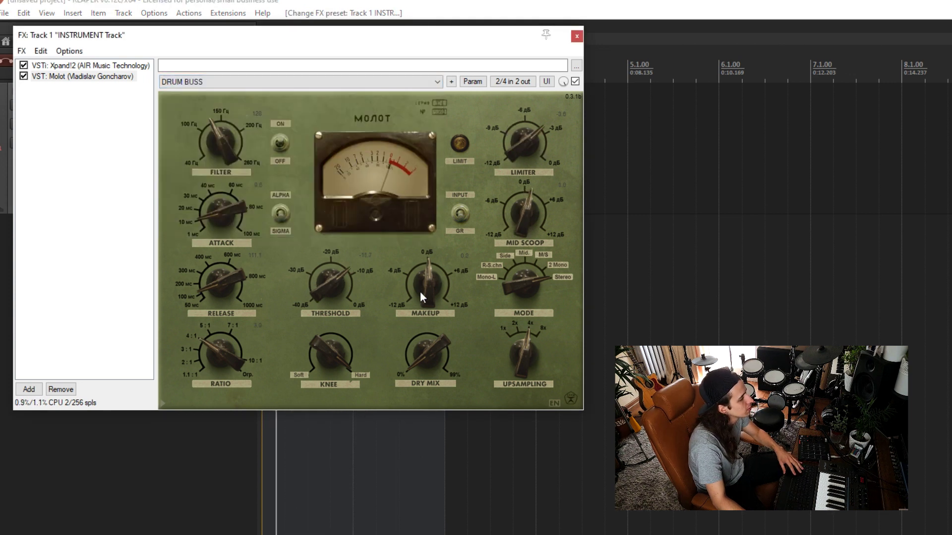
left_click_drag(328, 303, 352, 366)
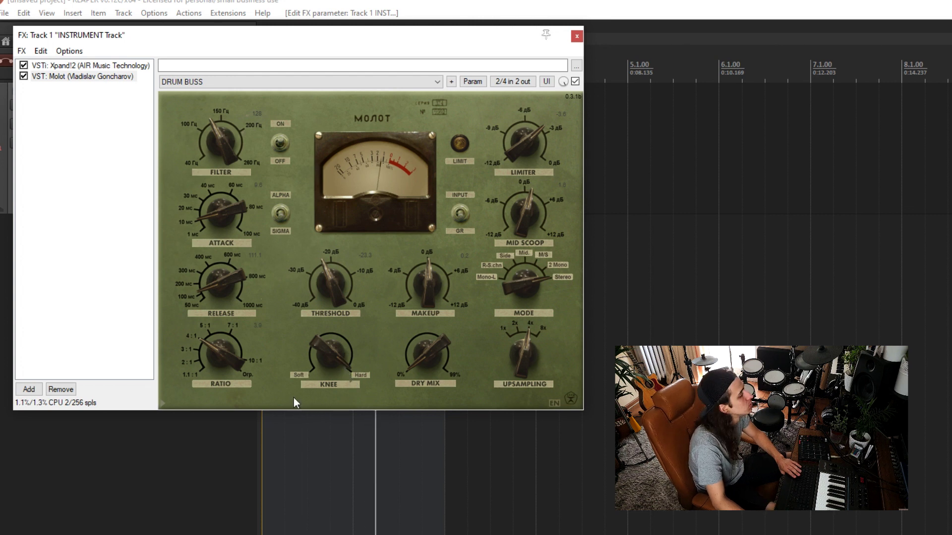
key("space")
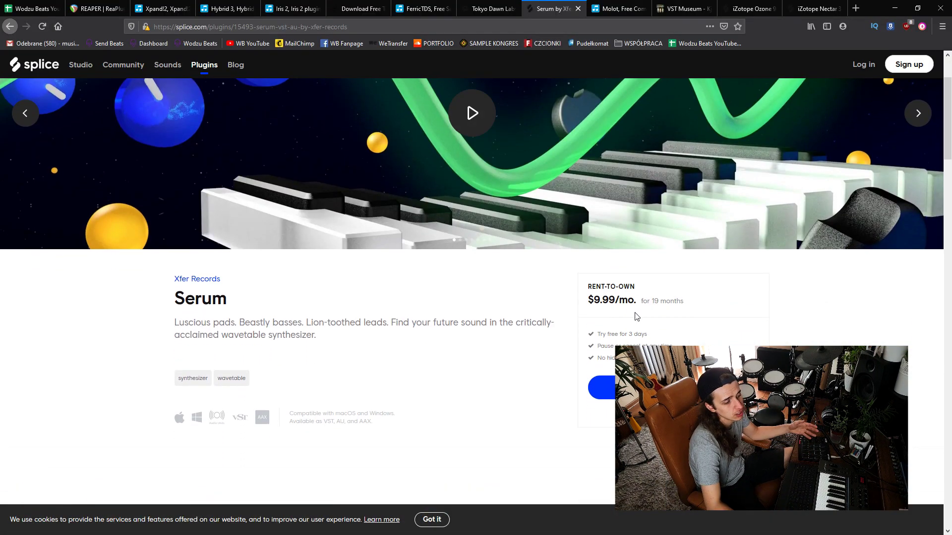
View Serum's rent-to-own page on Splice, and in REAPER step through Serum's bass presets, including BA Chunky Bass Chop 1 and BPM BASS-Talking Bass 01
scroll(637, 316, "up", 2)
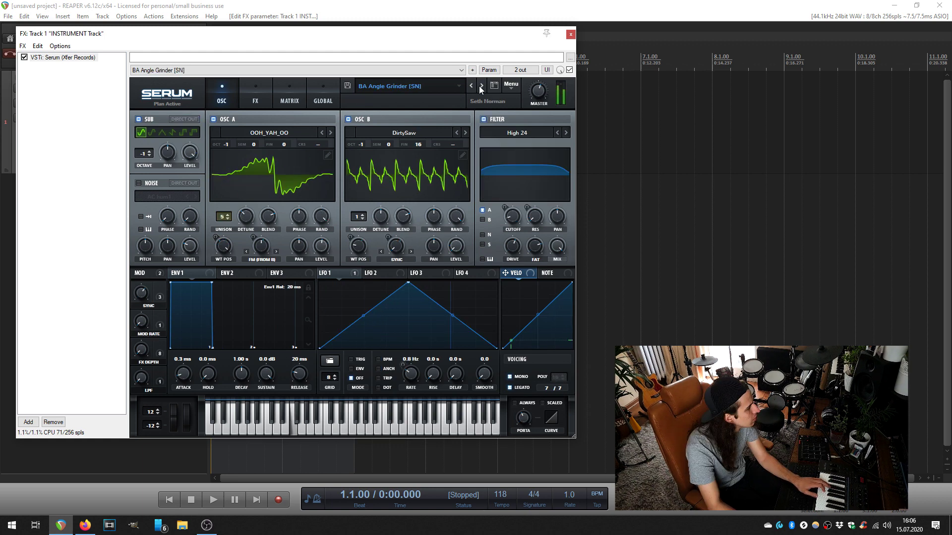
left_click(481, 86)
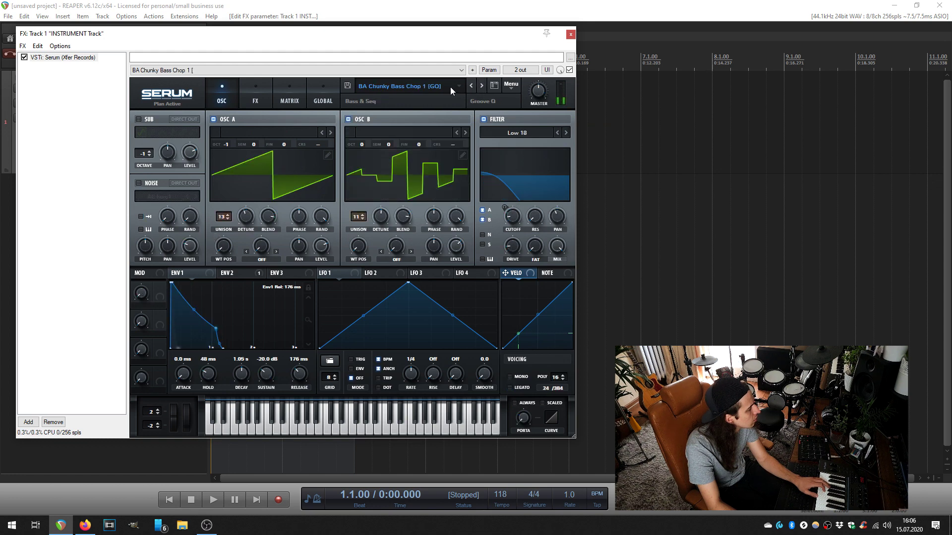
left_click(450, 88)
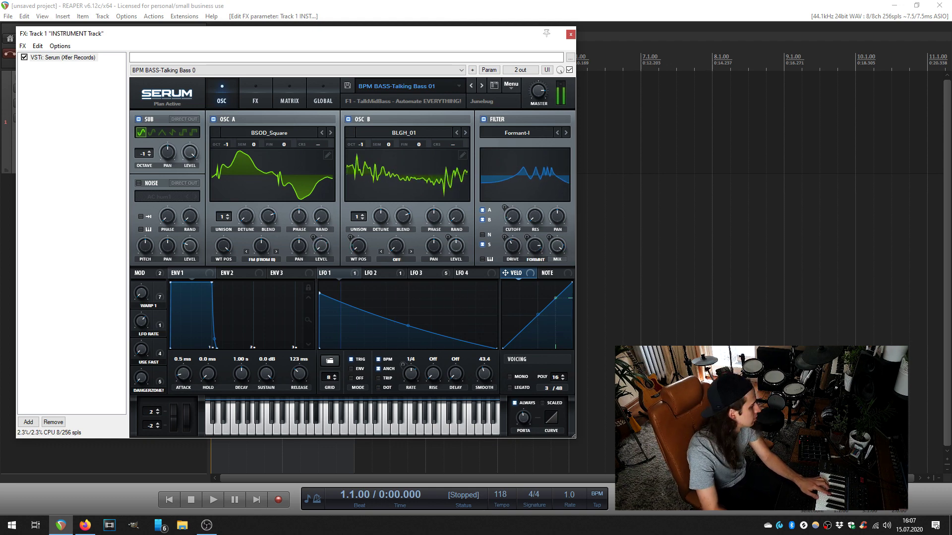
left_click(481, 86)
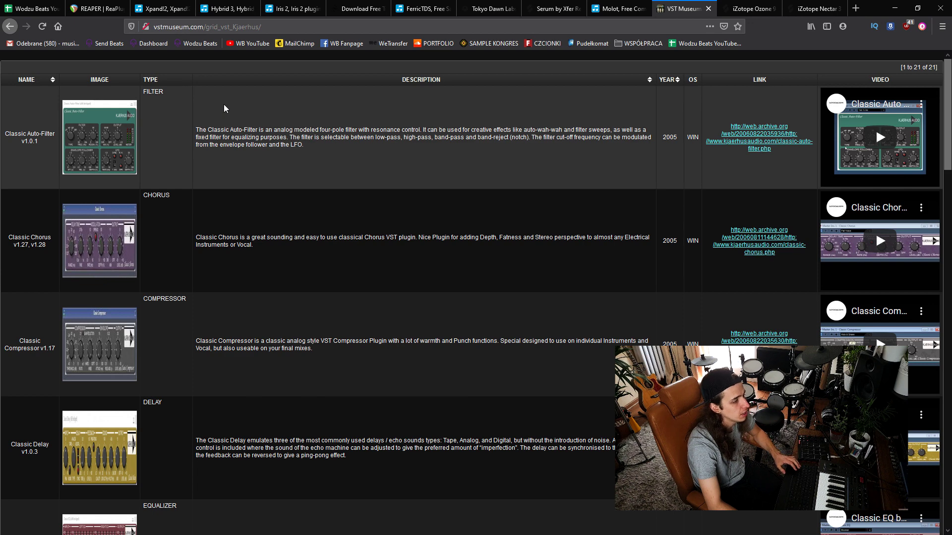
In the browser, look through the Kjaerhus Classic series plugins listed on the VST Museum page
scroll(224, 104, "down", 1)
scroll(224, 105, "up", 1)
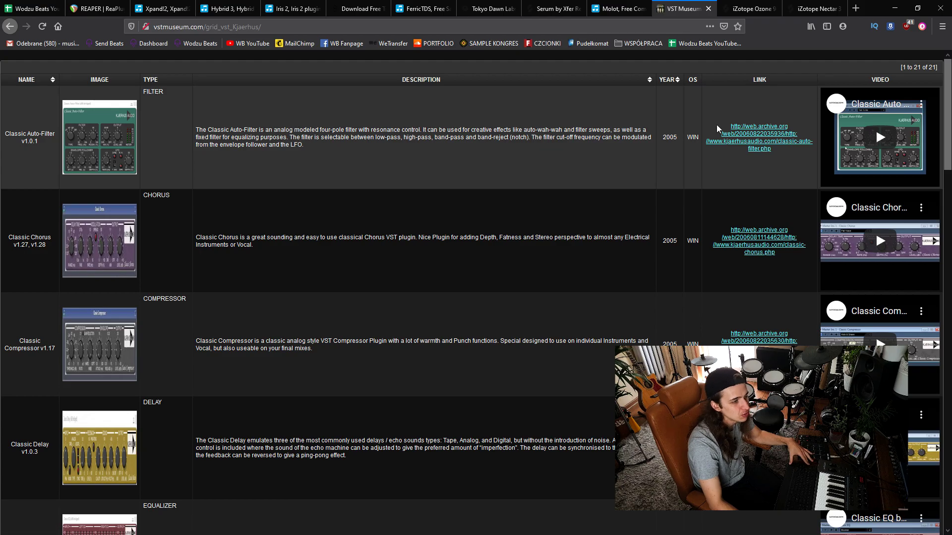
scroll(391, 162, "down", 10)
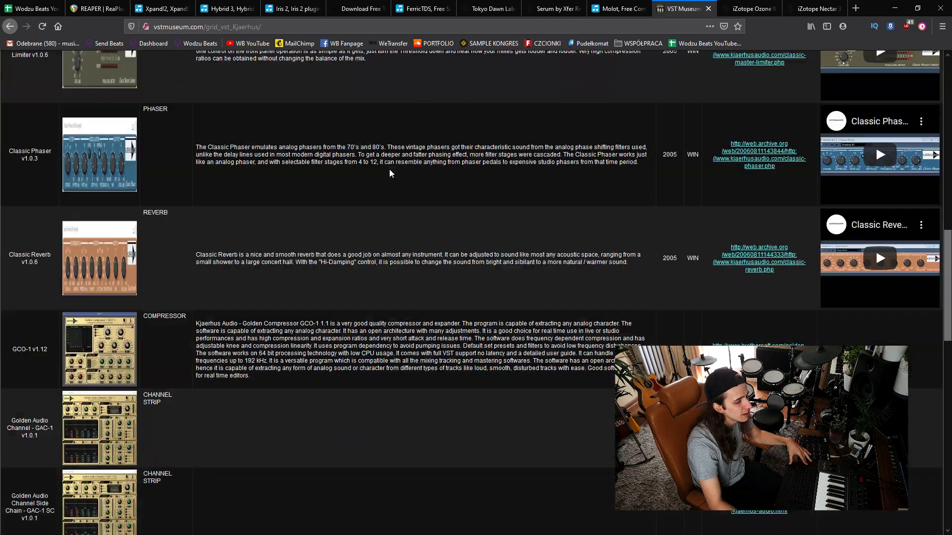
scroll(390, 173, "down", 5)
scroll(389, 176, "up", 15)
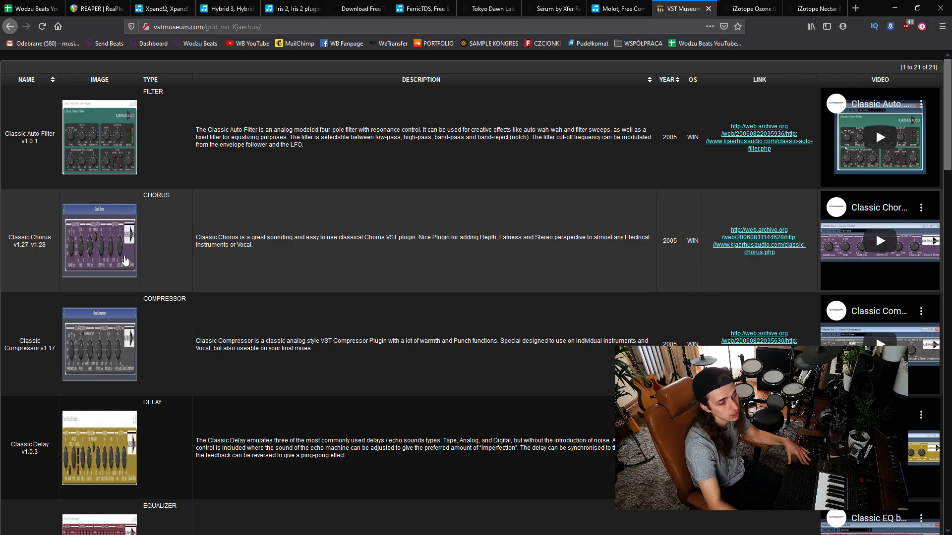
scroll(117, 218, "down", 5)
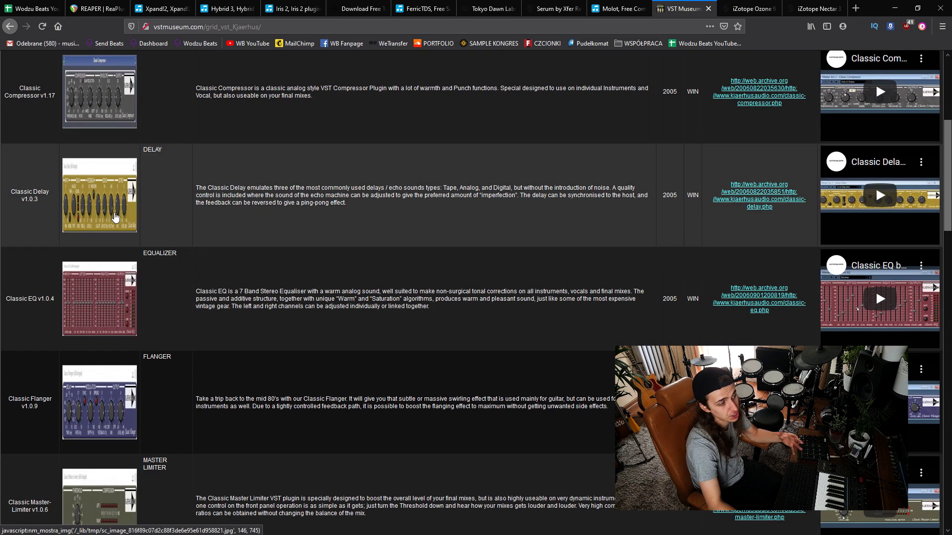
scroll(258, 296, "down", 3)
scroll(257, 297, "down", 3)
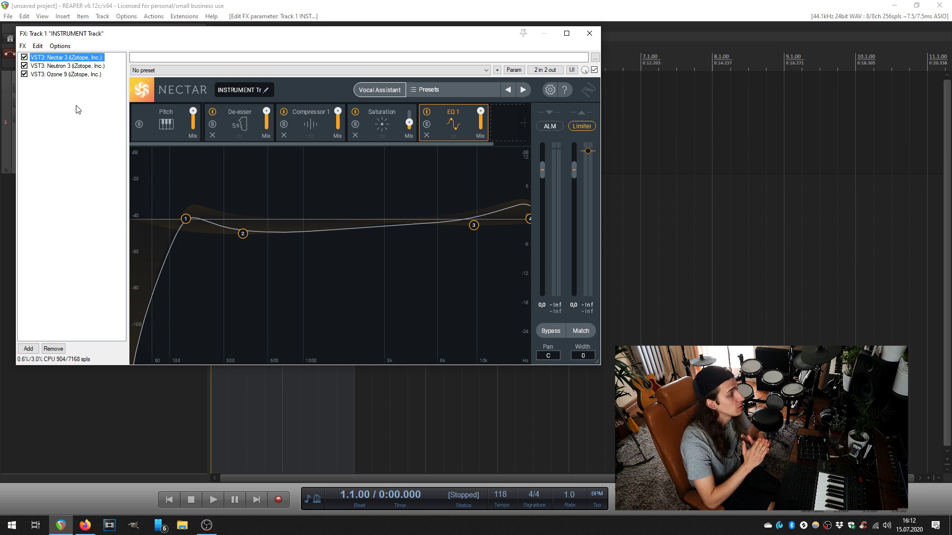
In REAPER, show Neutron 3 and Ozone 9, and view Nectar 3's Pitch, De-esser, Compressor, Saturation and EQ modules
left_click(70, 66)
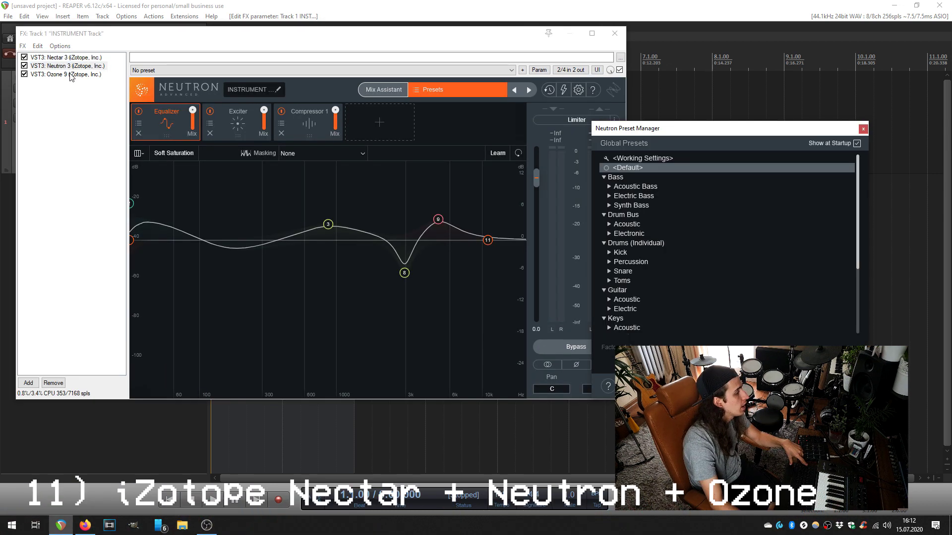
left_click(70, 74)
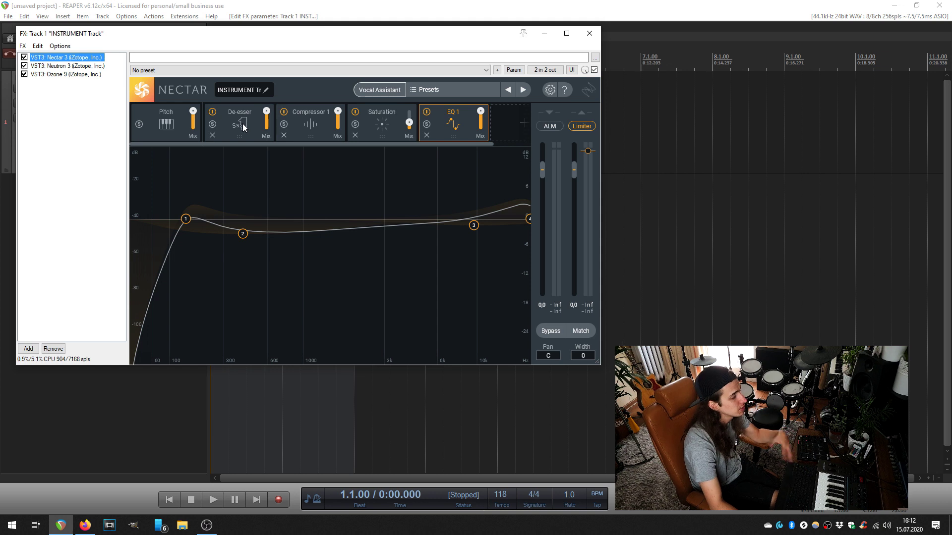
left_click(198, 137)
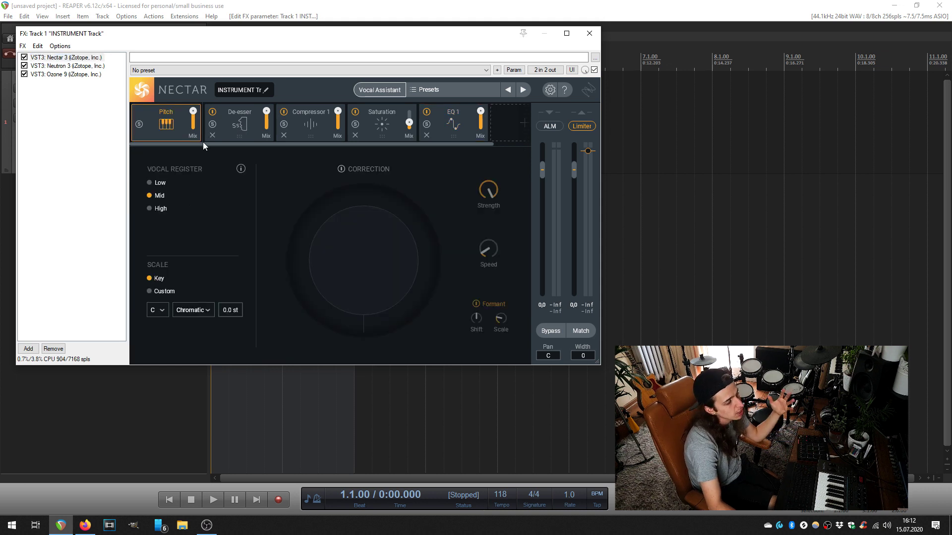
left_click(231, 117)
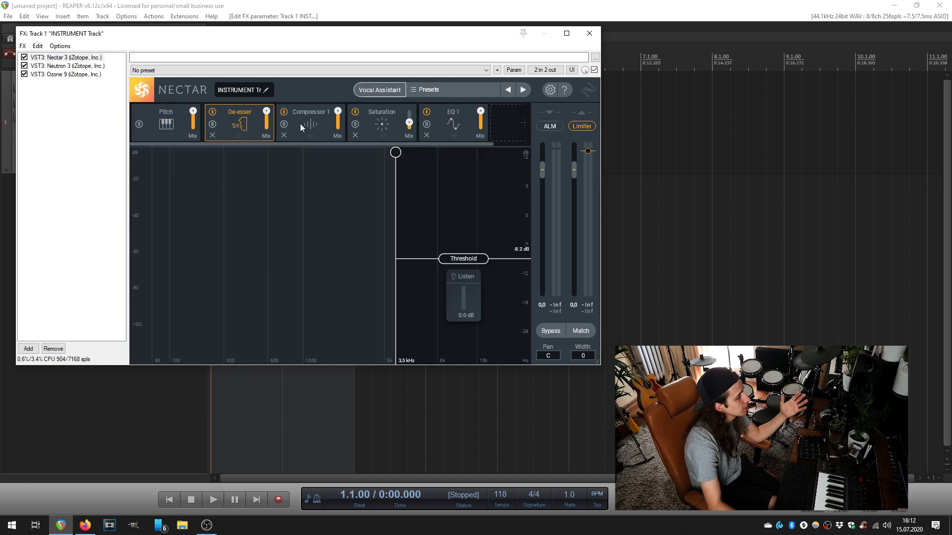
left_click(313, 127)
left_click(376, 119)
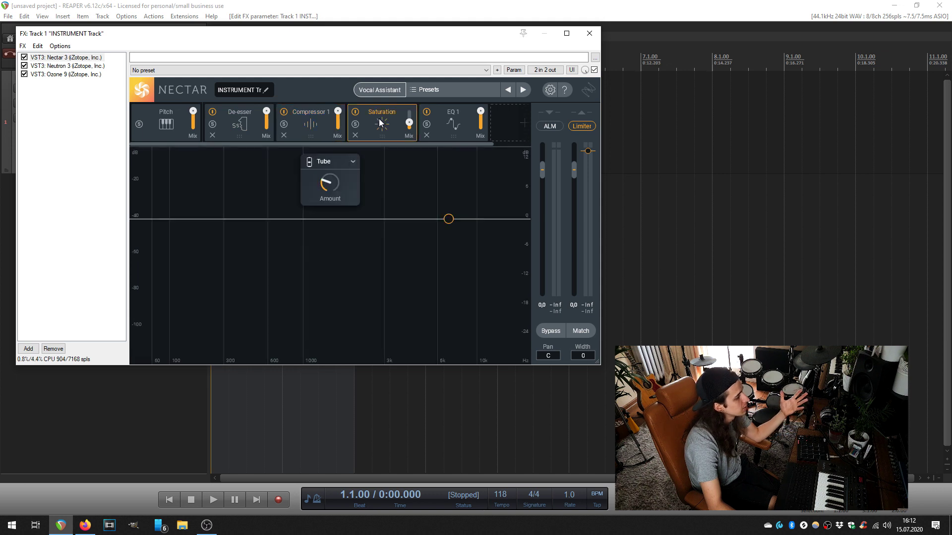
left_click(450, 120)
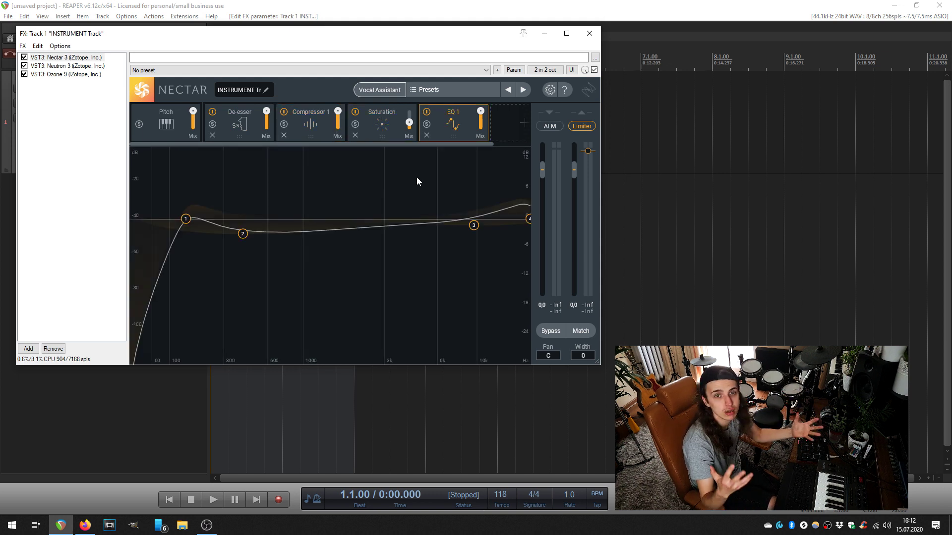
Add a Harmony module to Nectar 3 and place two more unison voices, one at about -5.1 gain and -30.1 pan
left_click(522, 123)
left_click(483, 256)
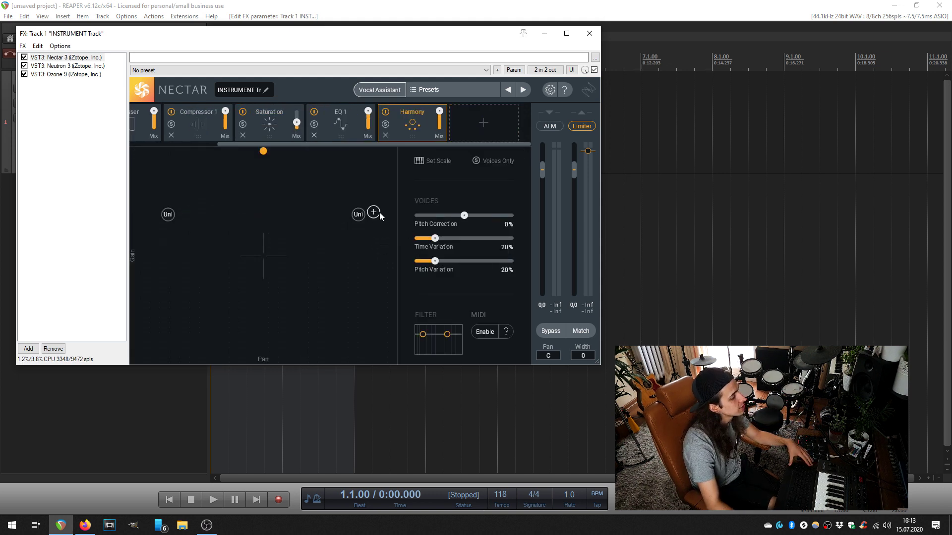
left_click(323, 198)
left_click(233, 203)
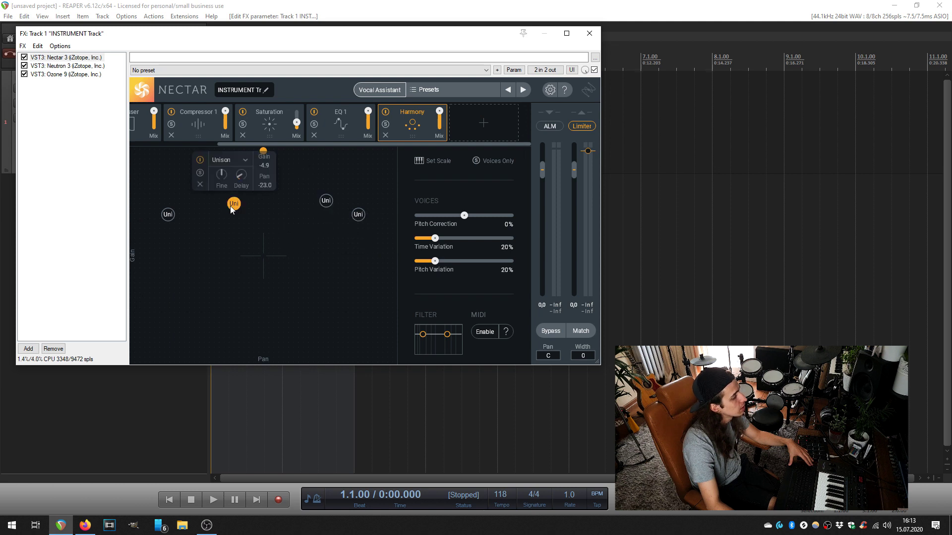
left_click_drag(230, 206, 221, 209)
left_click_drag(321, 199, 302, 204)
left_click(222, 204)
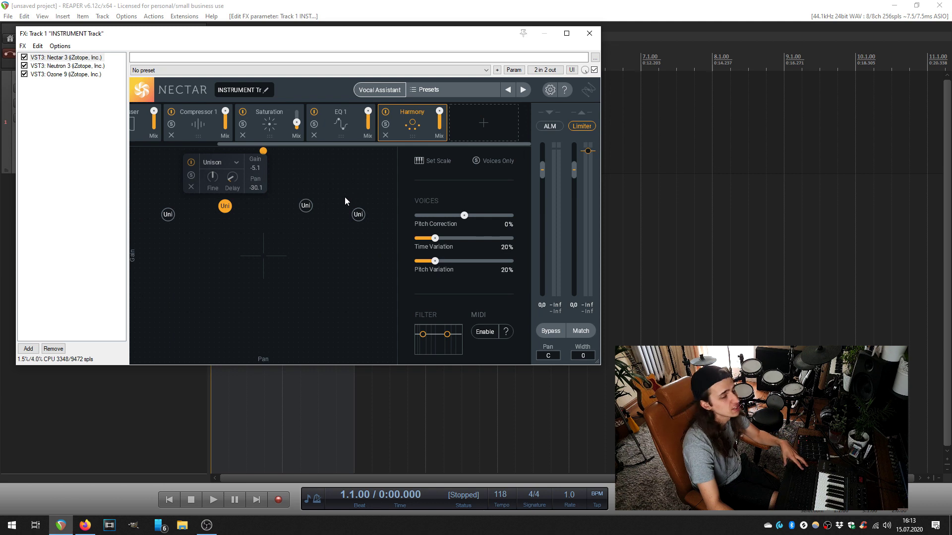
Add a Sculptor module with the Add Fullness target to Neutron 3 and open Ozone 9's interface
left_click(79, 66)
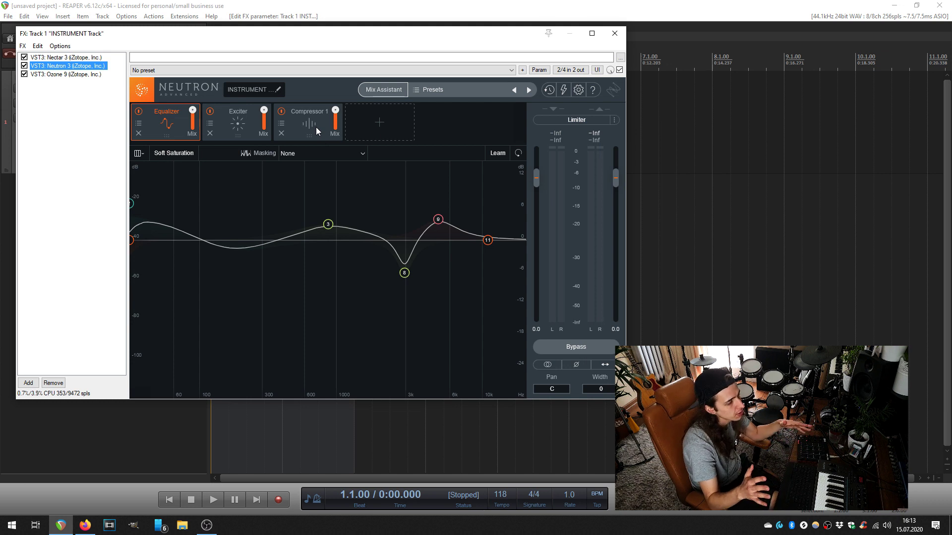
left_click(379, 123)
left_click(370, 208)
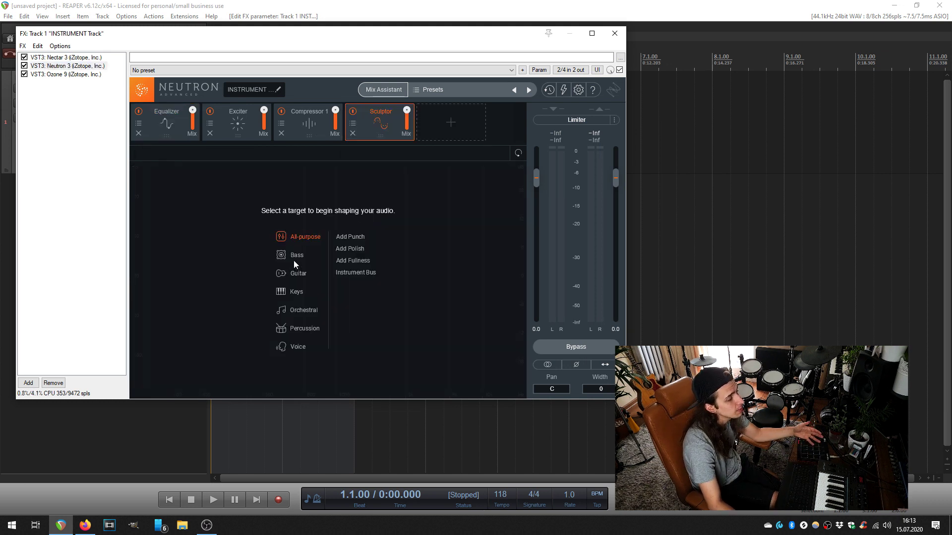
left_click(350, 262)
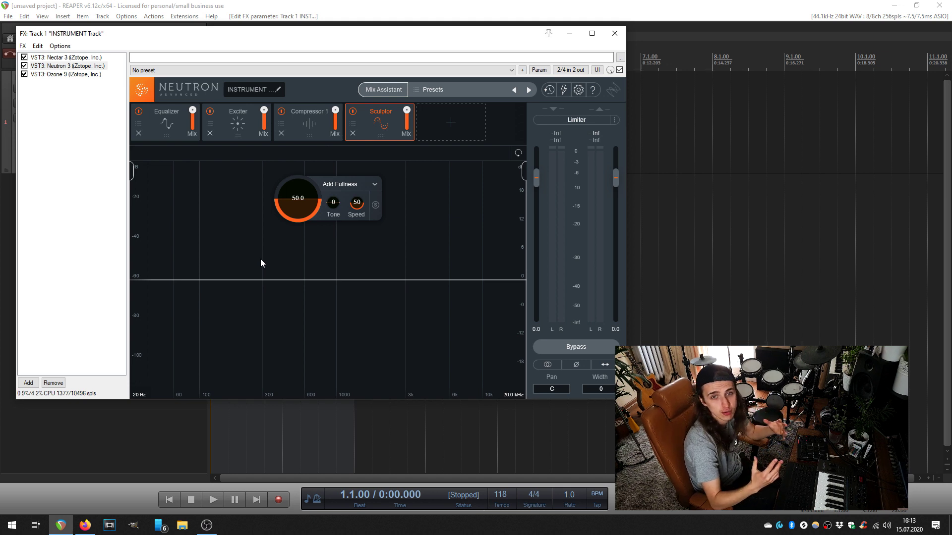
left_click(66, 74)
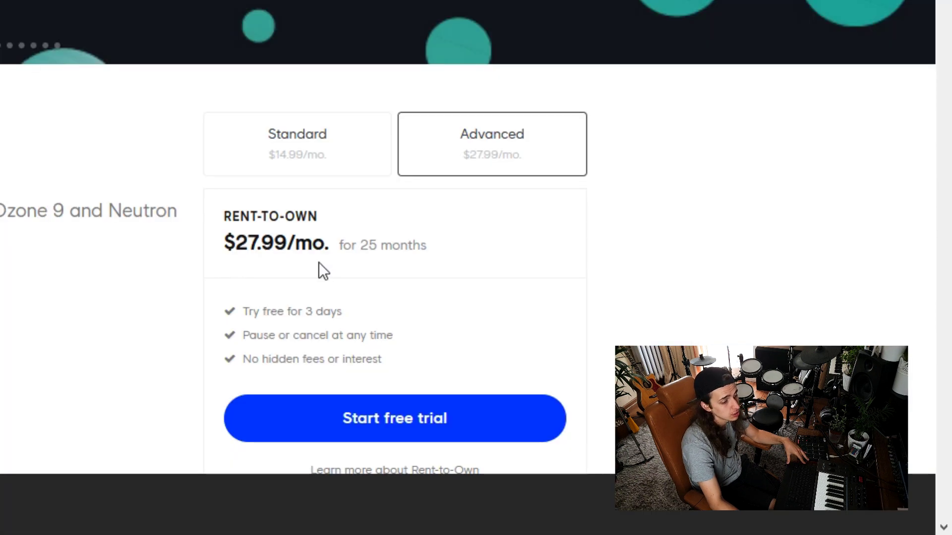
In the browser, highlight the rent-to-own terms for the Advanced Ozone 9 and Neutron offer and for Nectar 3 on Splice
left_click_drag(346, 249, 423, 248)
left_click(427, 248)
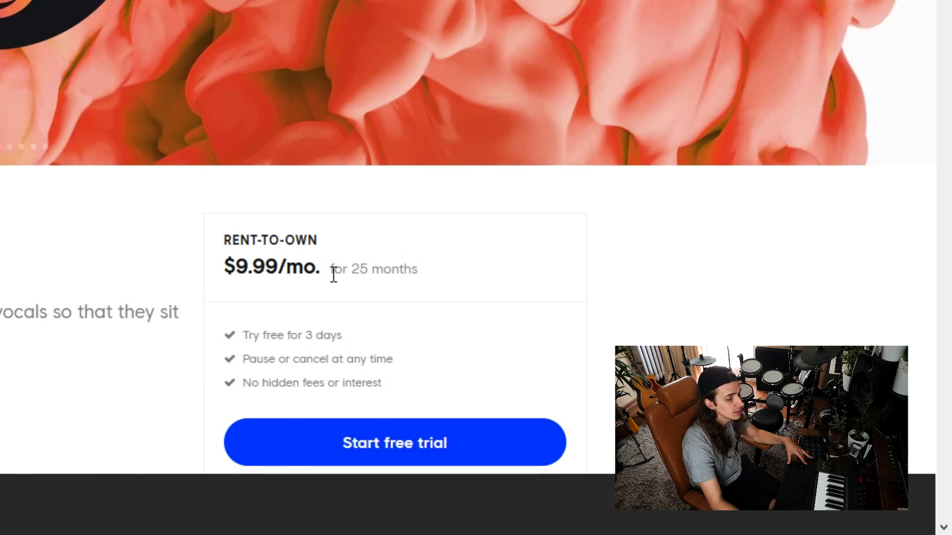
left_click_drag(235, 270, 436, 276)
left_click(393, 274)
left_click(419, 264)
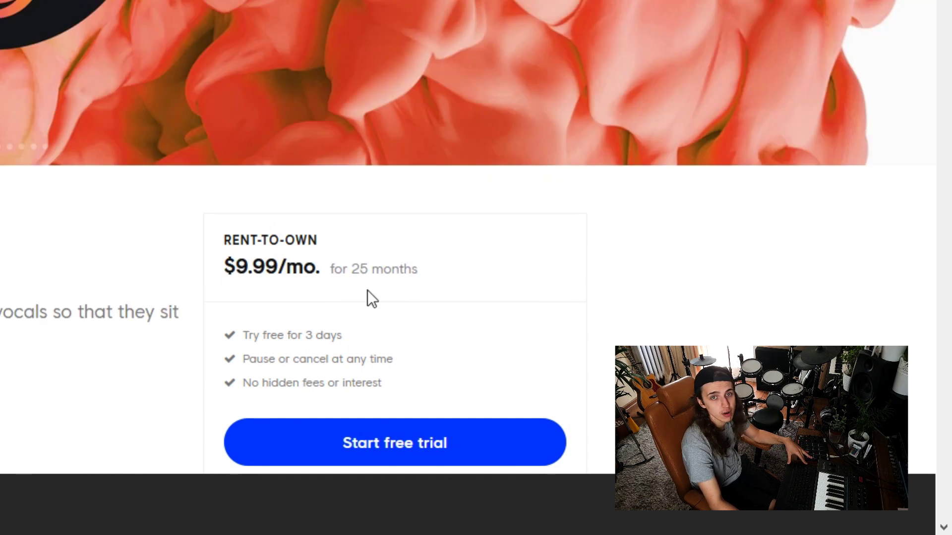